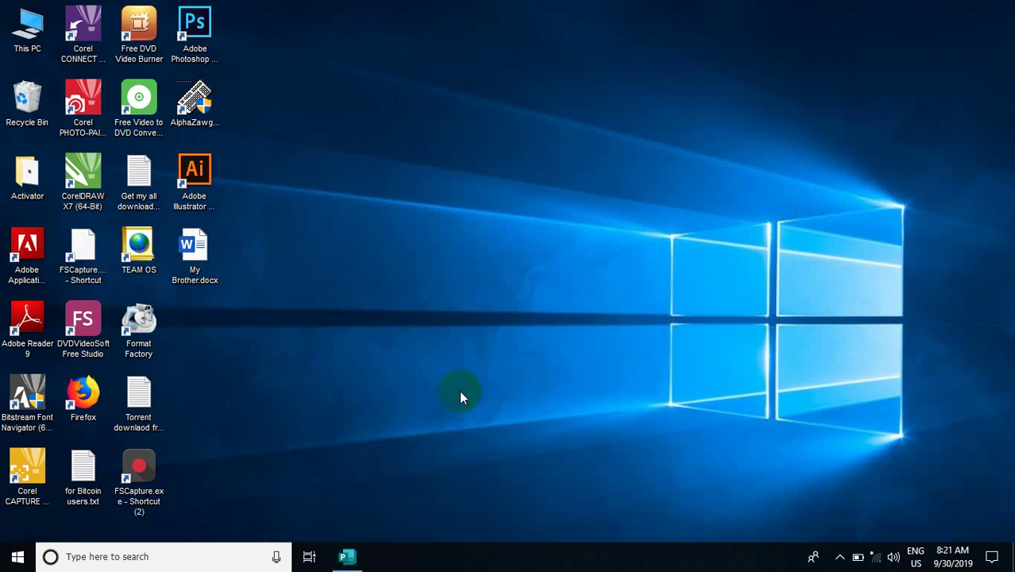
# Launch Publisher 2016 from the Start menu's app list under P
pyautogui.click(16, 556)
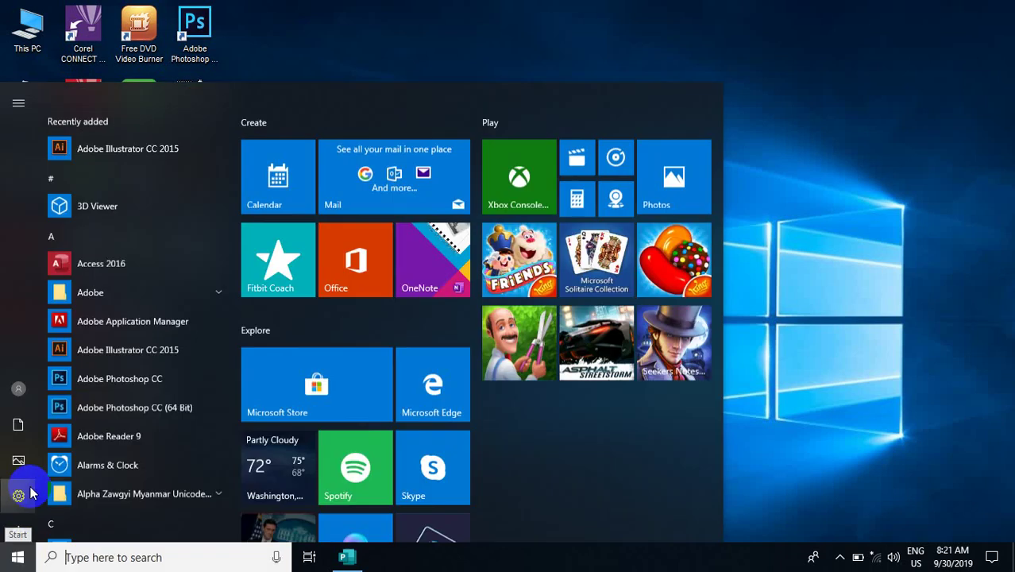
pyautogui.scroll(-10, 127, 429)
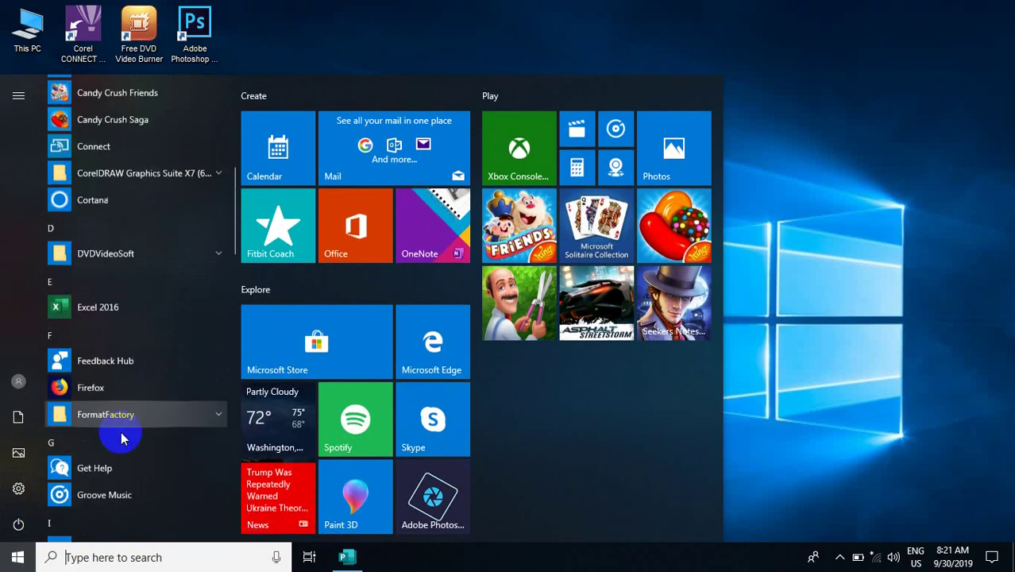
pyautogui.scroll(-10, 125, 441)
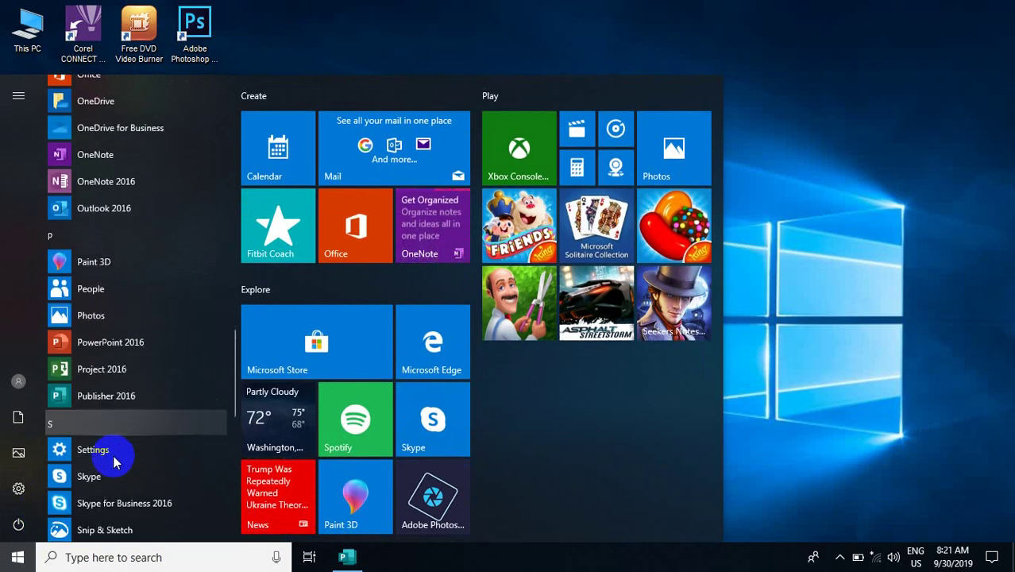
pyautogui.click(120, 397)
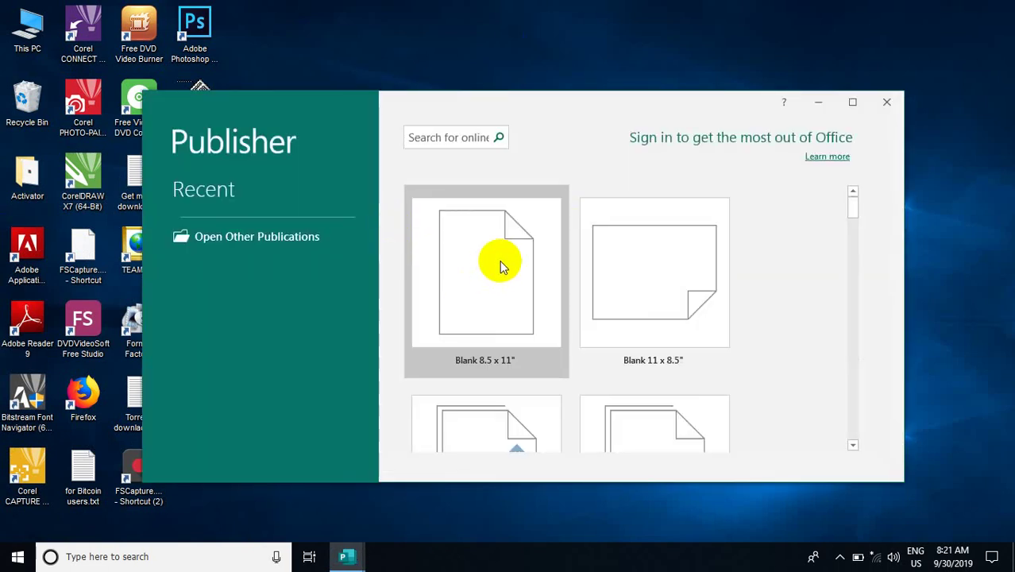
# Create a blank 8.5 x 11" publication, maximize the window and bring the page into view
pyautogui.click(500, 264)
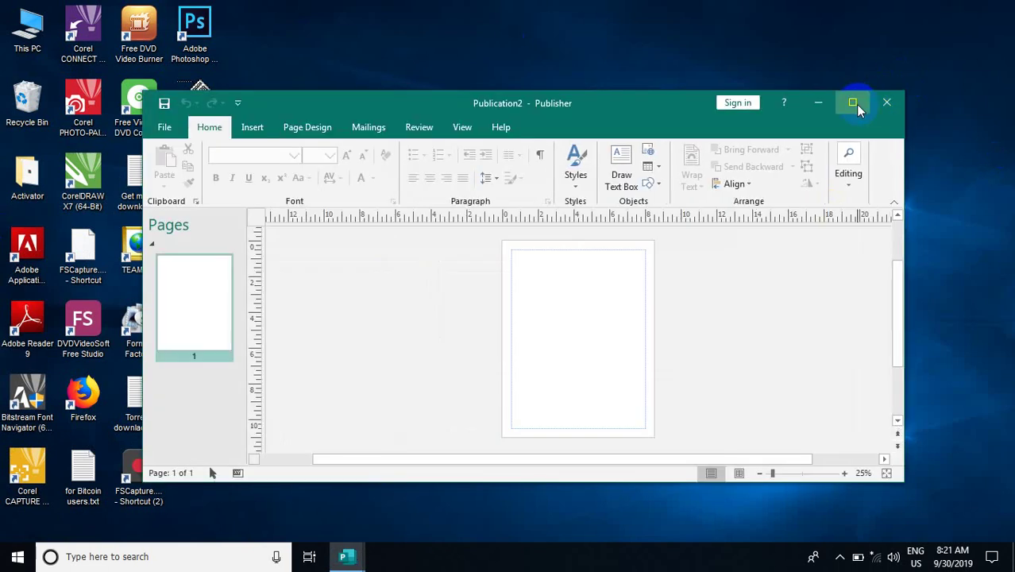
pyautogui.click(854, 104)
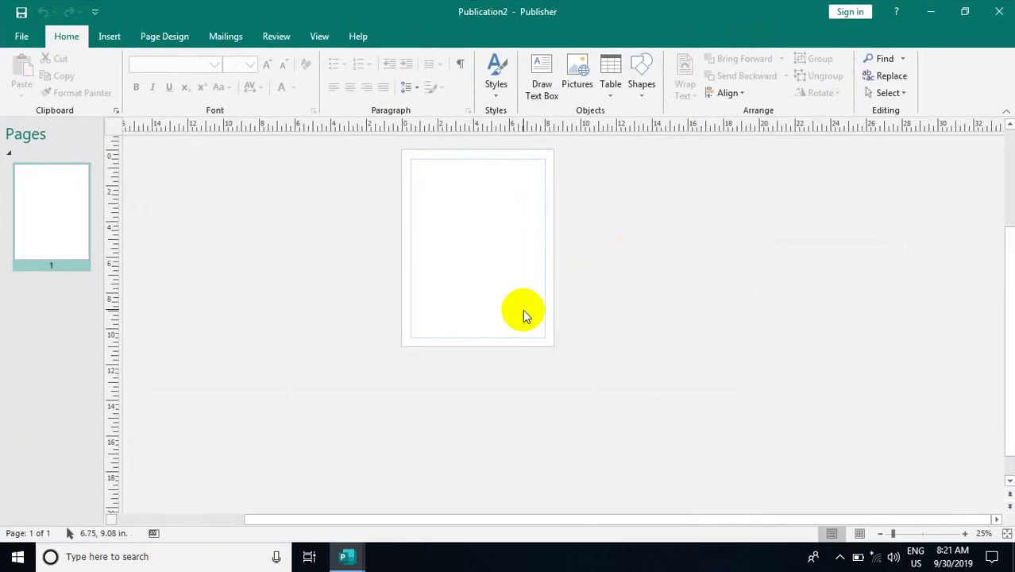
pyautogui.keyDown('ctrl'); pyautogui.scroll(6, 520, 302); pyautogui.keyUp('ctrl')
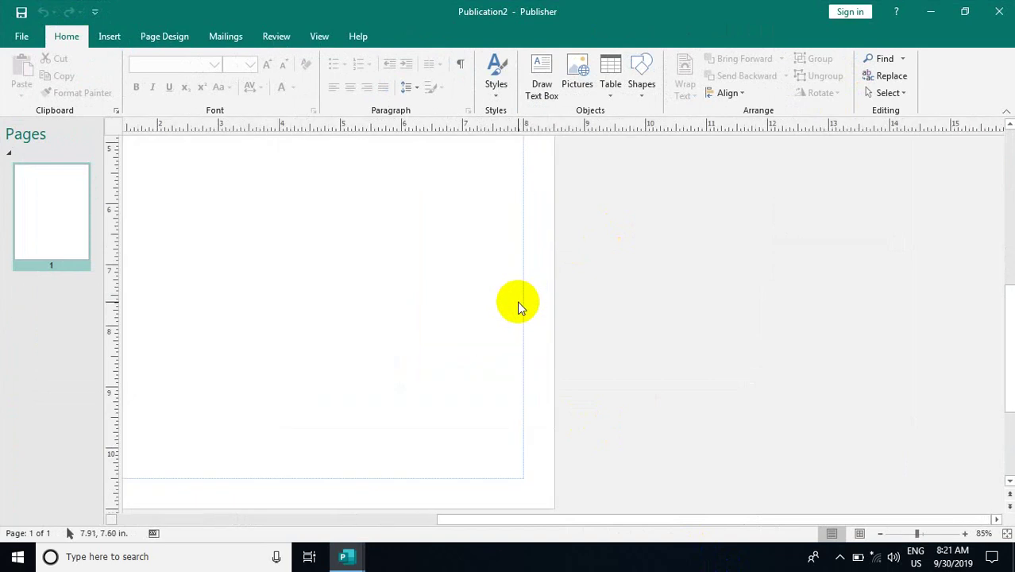
pyautogui.moveTo(811, 521); pyautogui.dragTo(679, 518)
pyautogui.scroll(5, 583, 337)
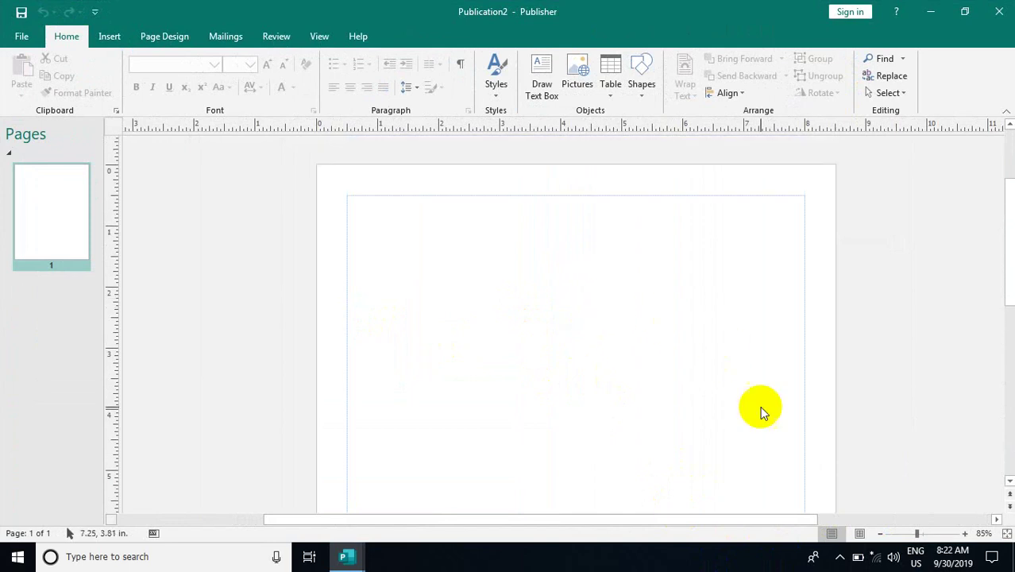
# Go to File > New and browse template categories such as Calendars, Flyers and Greeting Cards
pyautogui.click(23, 37)
pyautogui.click(52, 104)
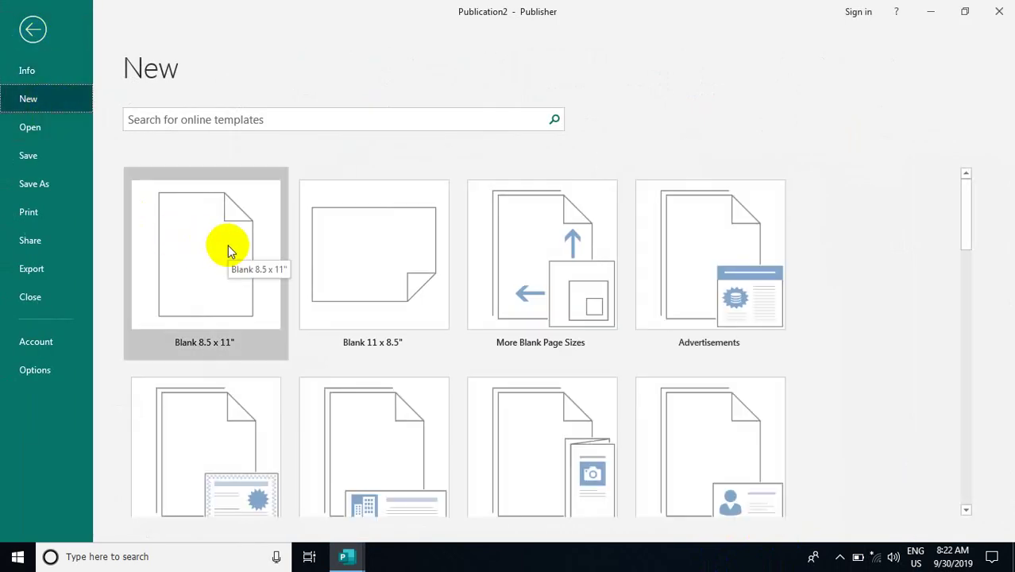
pyautogui.scroll(-3, 482, 392)
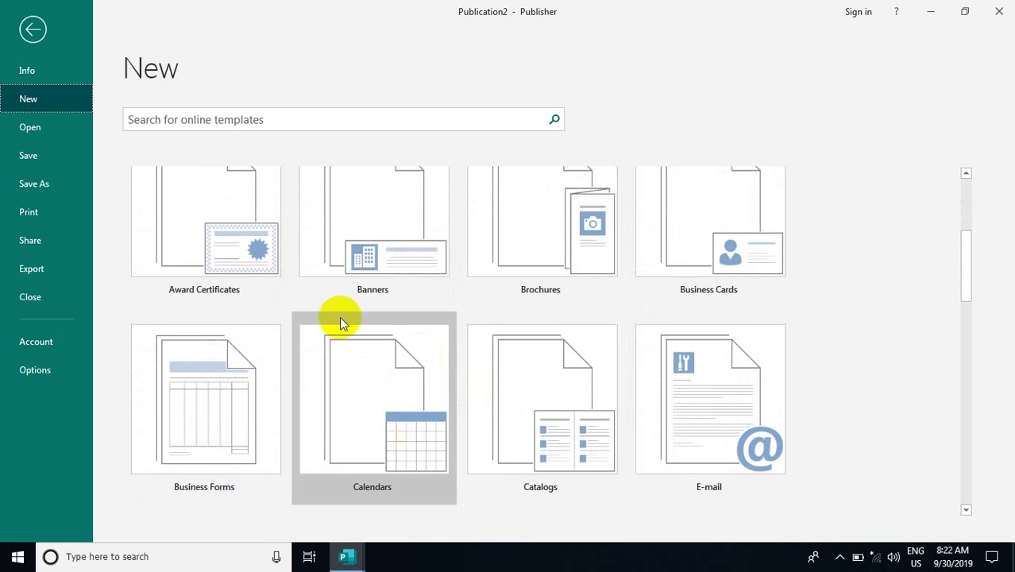
pyautogui.scroll(-2, 397, 409)
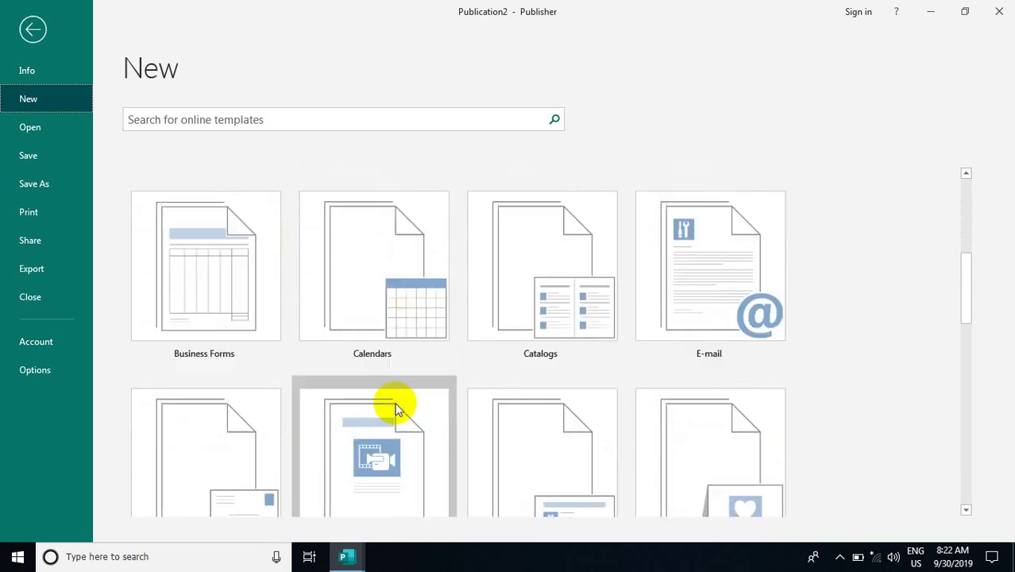
pyautogui.scroll(-3, 397, 409)
pyautogui.scroll(2, 385, 420)
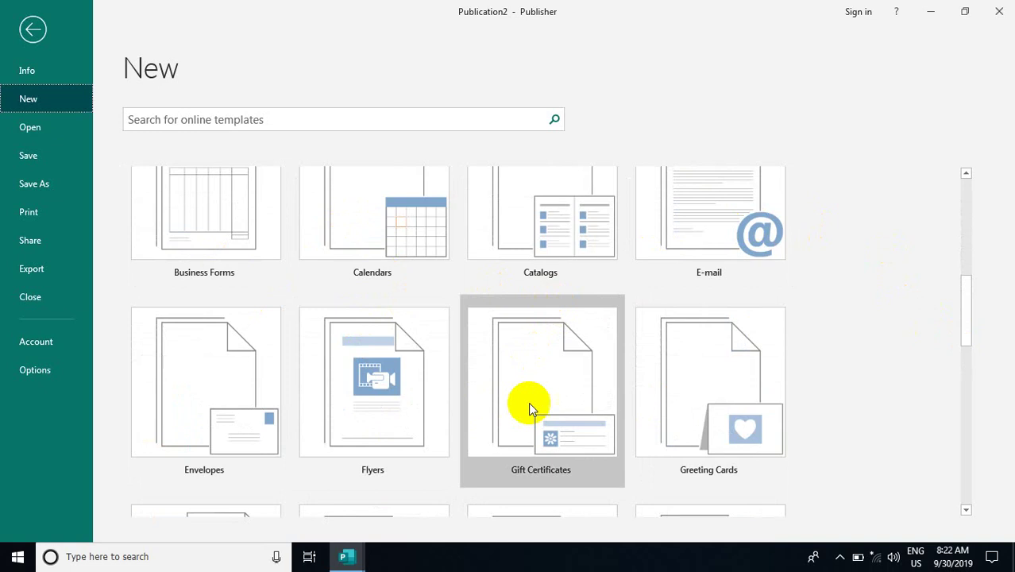
pyautogui.scroll(-2, 533, 429)
pyautogui.scroll(7, 532, 443)
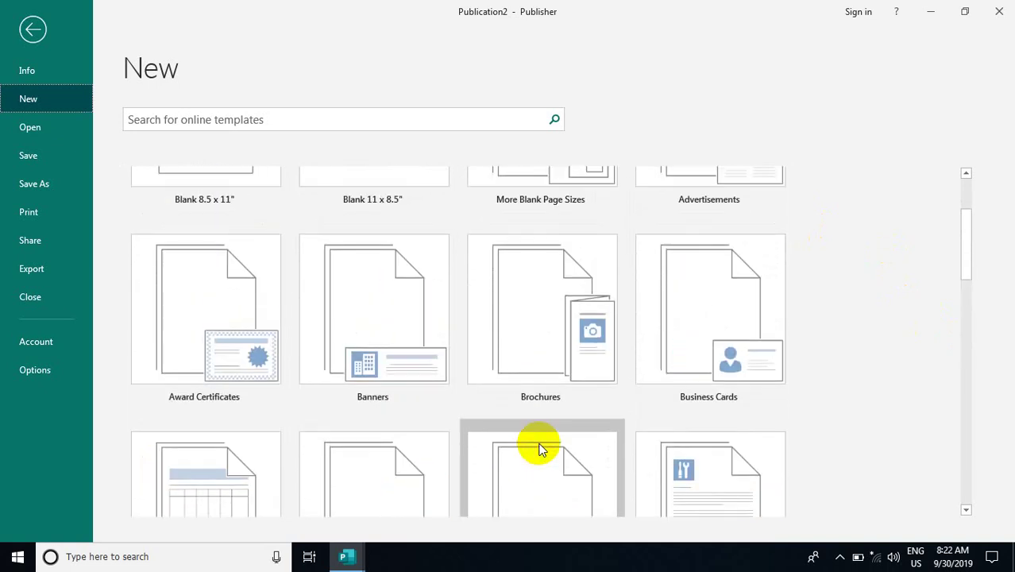
# Create a business card from the Retro design in the Business Cards templates
pyautogui.click(700, 322)
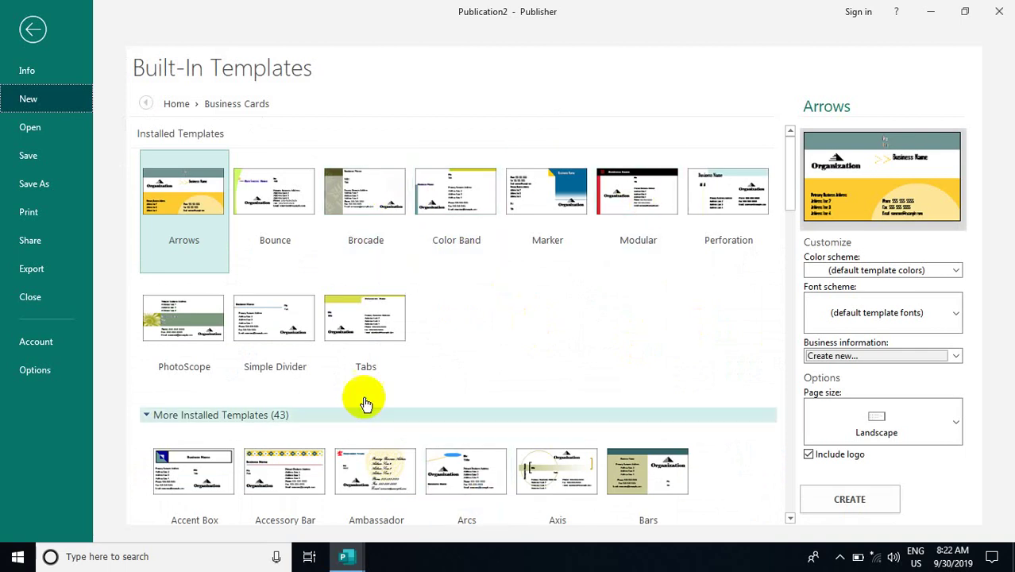
pyautogui.scroll(-3, 357, 389)
pyautogui.scroll(-1, 349, 381)
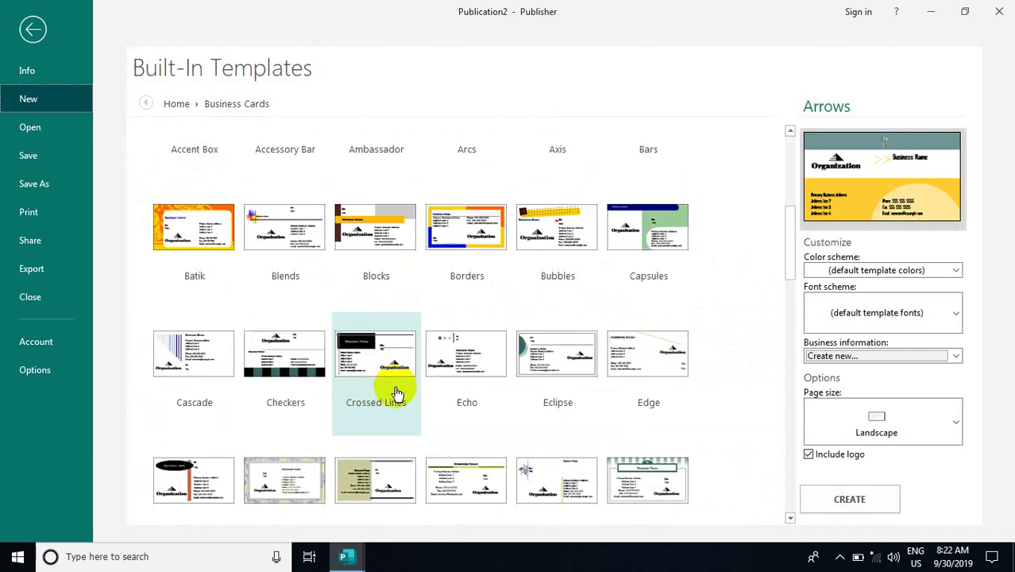
pyautogui.scroll(-2, 398, 396)
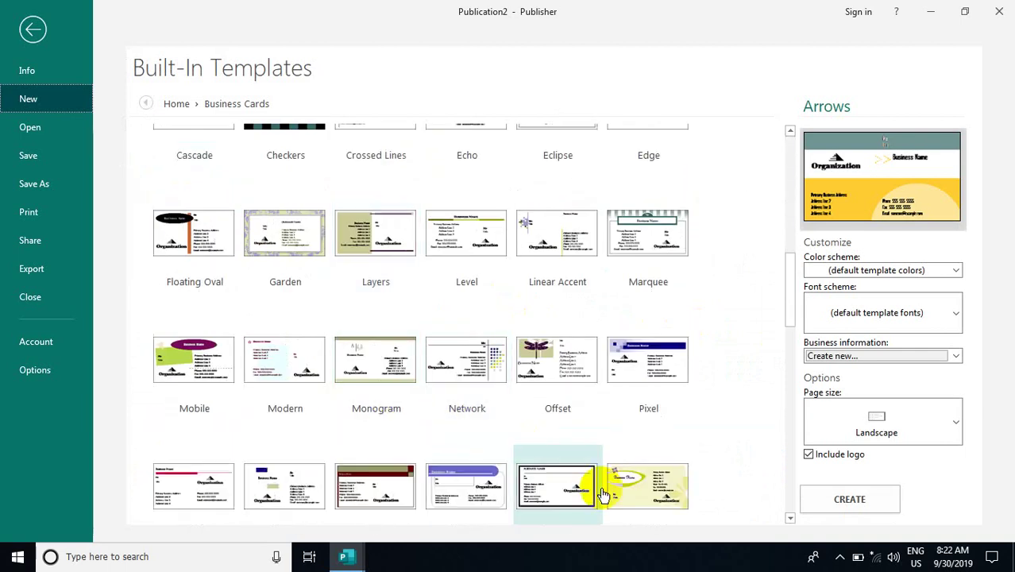
pyautogui.click(627, 504)
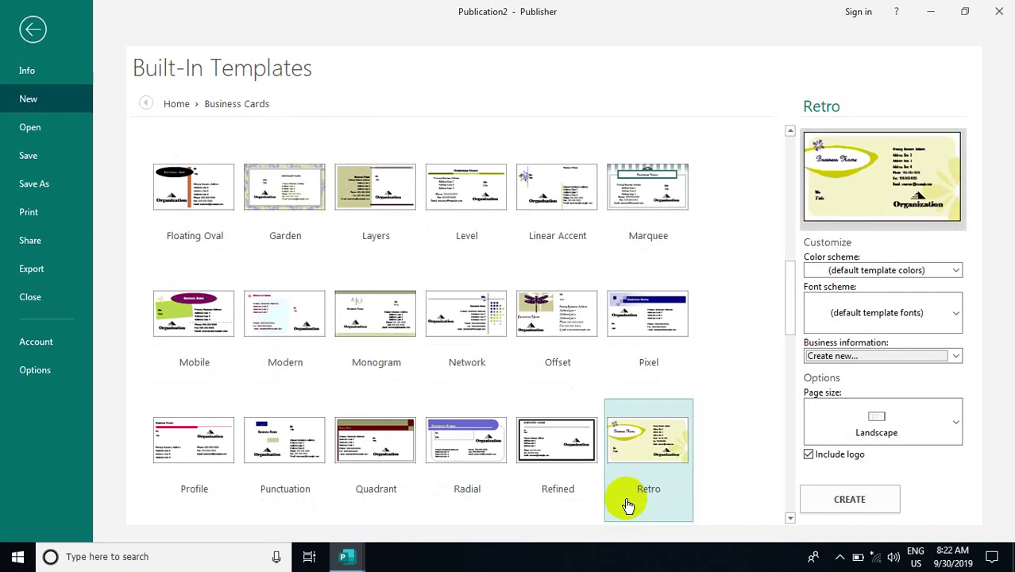
pyautogui.click(846, 500)
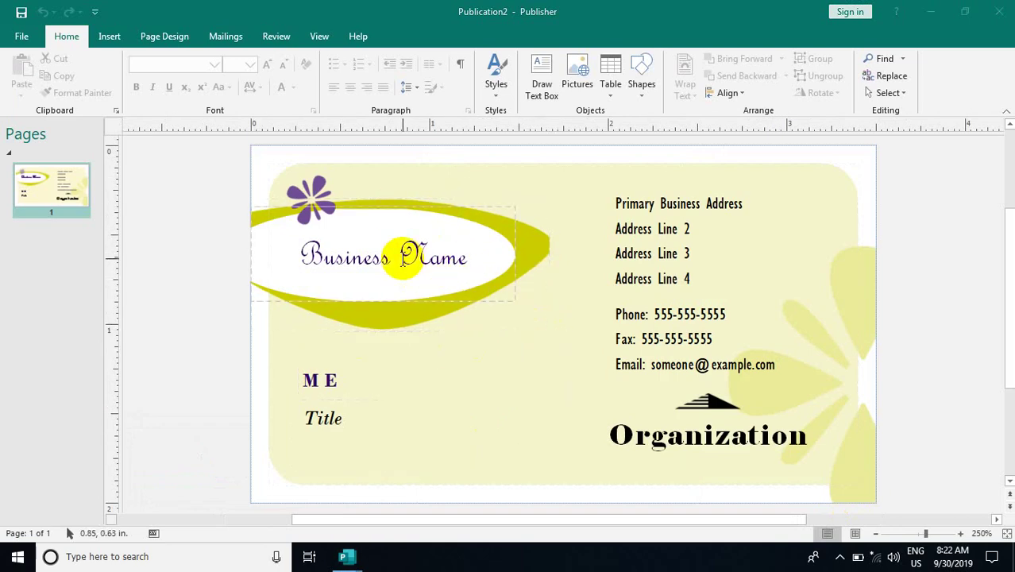
# Overwrite the Business Name placeholder with 'STAR COMPUTER' in capitals and select the new title
pyautogui.click(403, 262)
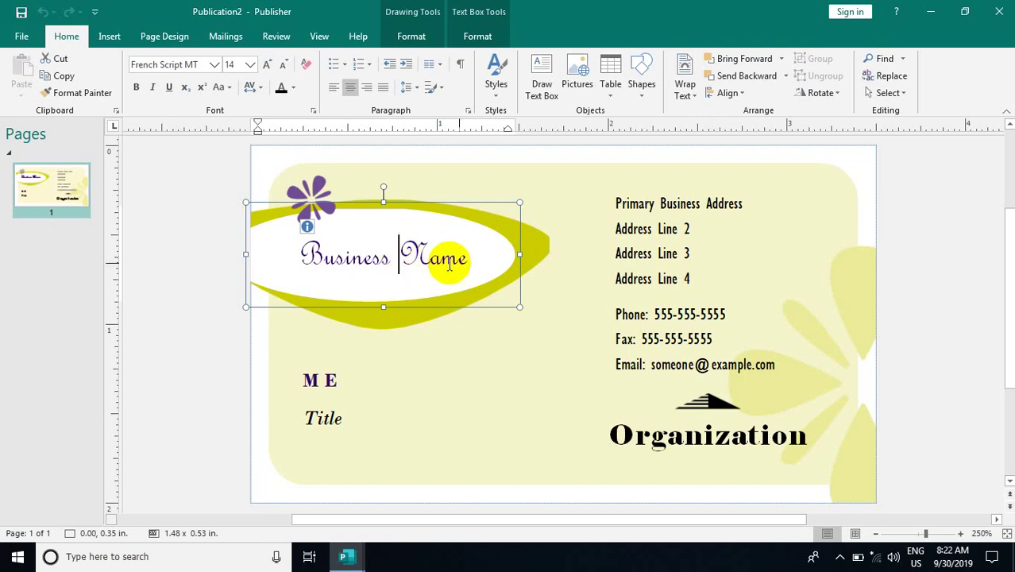
pyautogui.moveTo(467, 256); pyautogui.dragTo(277, 258)
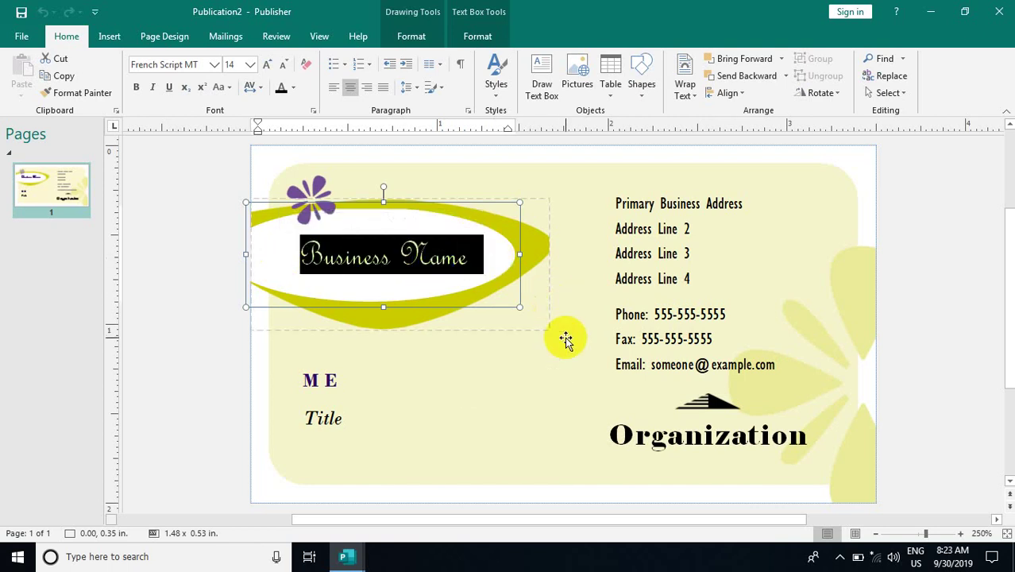
pyautogui.press('capslock')
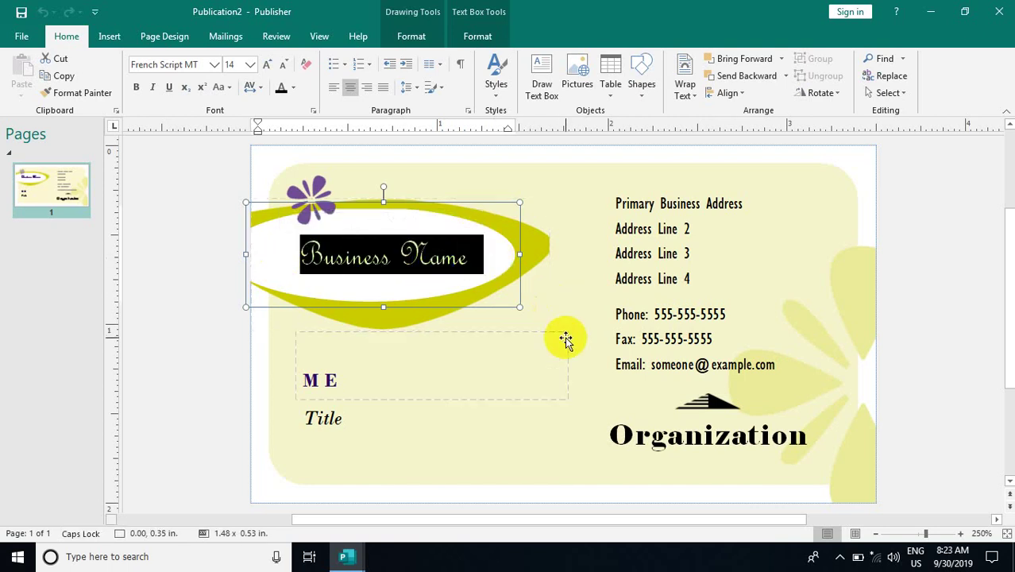
pyautogui.write('STA')
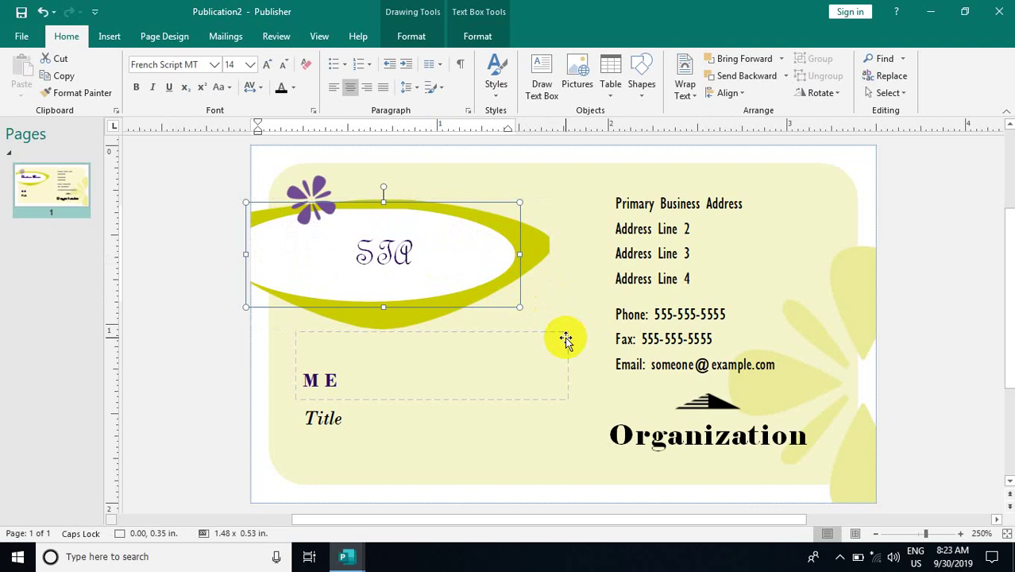
pyautogui.hotkey('ctrl', 'a')
pyautogui.write('STAT')
pyautogui.hotkey('ctrl', 'a')
pyautogui.write('S')
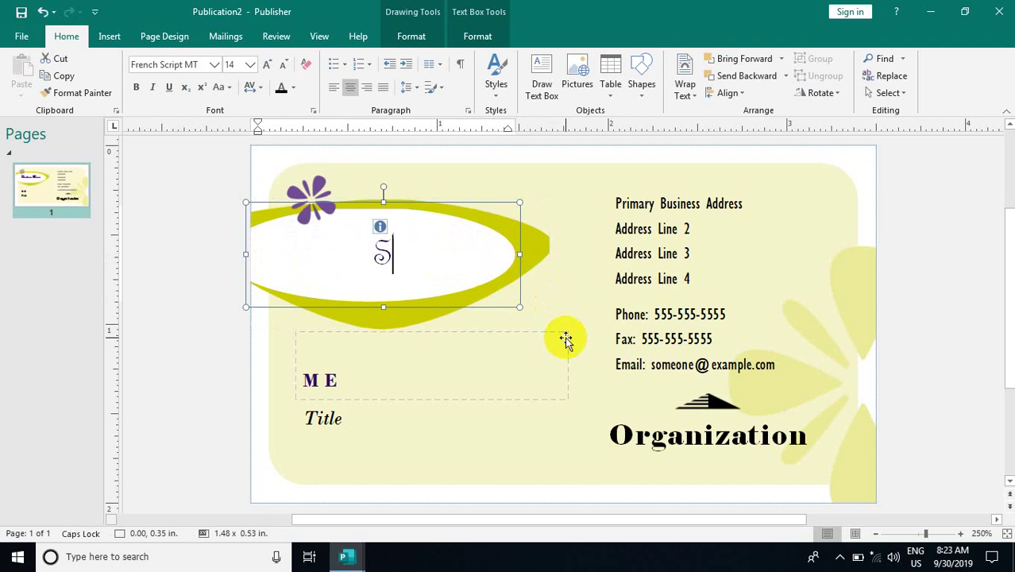
pyautogui.write('TAR COM')
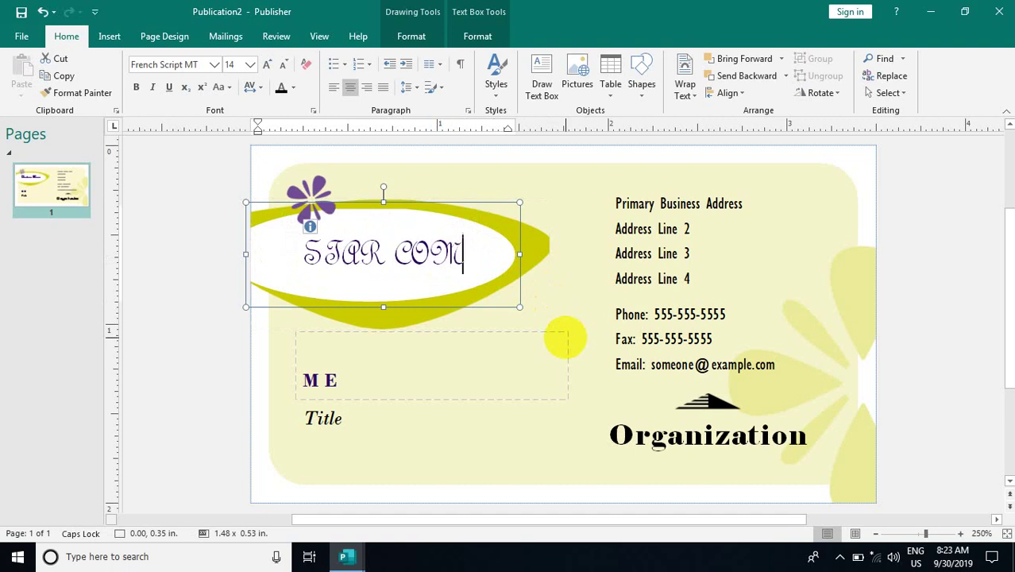
pyautogui.write('PUTER')
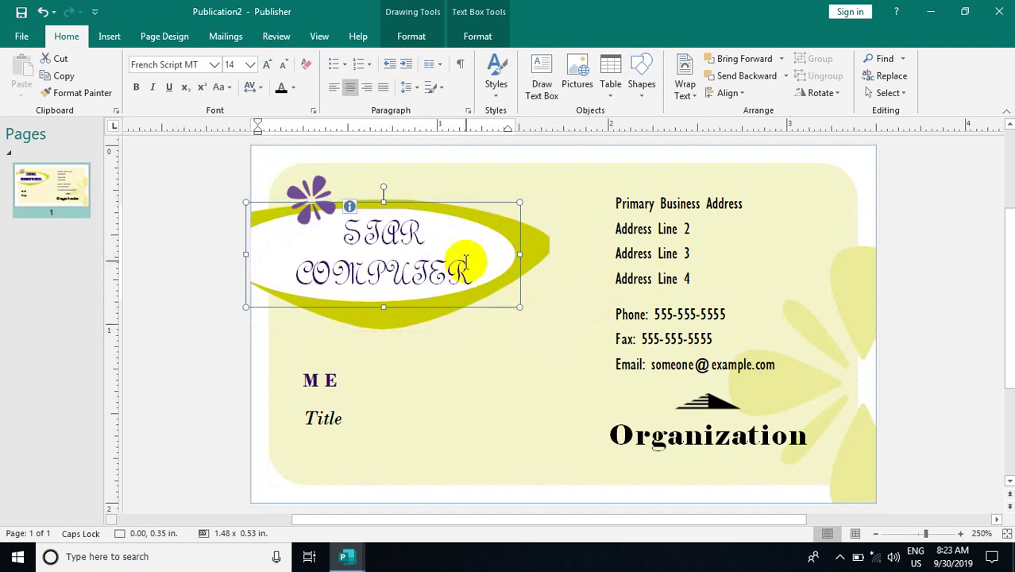
pyautogui.moveTo(479, 267); pyautogui.dragTo(295, 215)
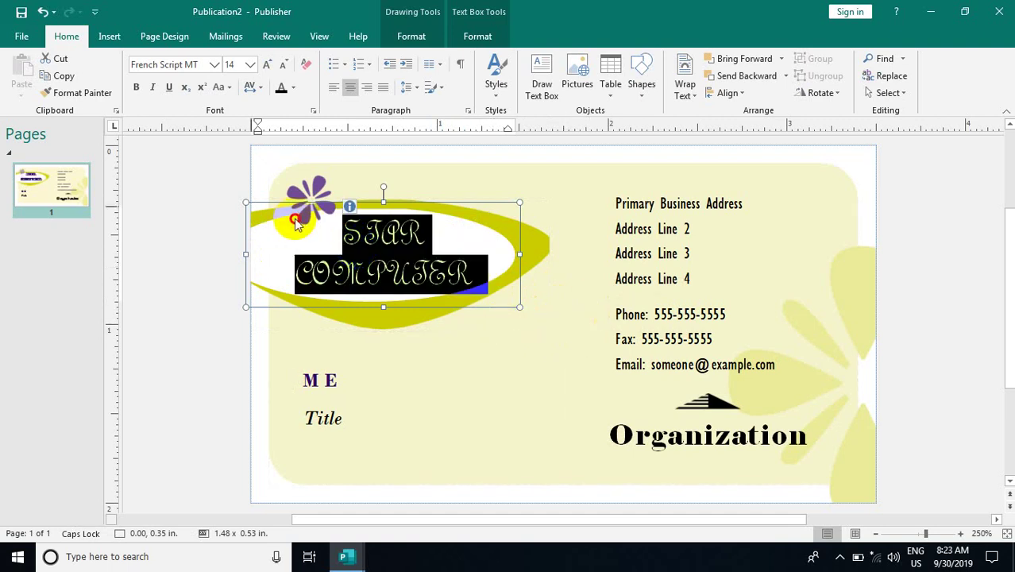
# Set the title font to Exotc350 DmBd BT and reduce it to 12 pt
pyautogui.click(216, 70)
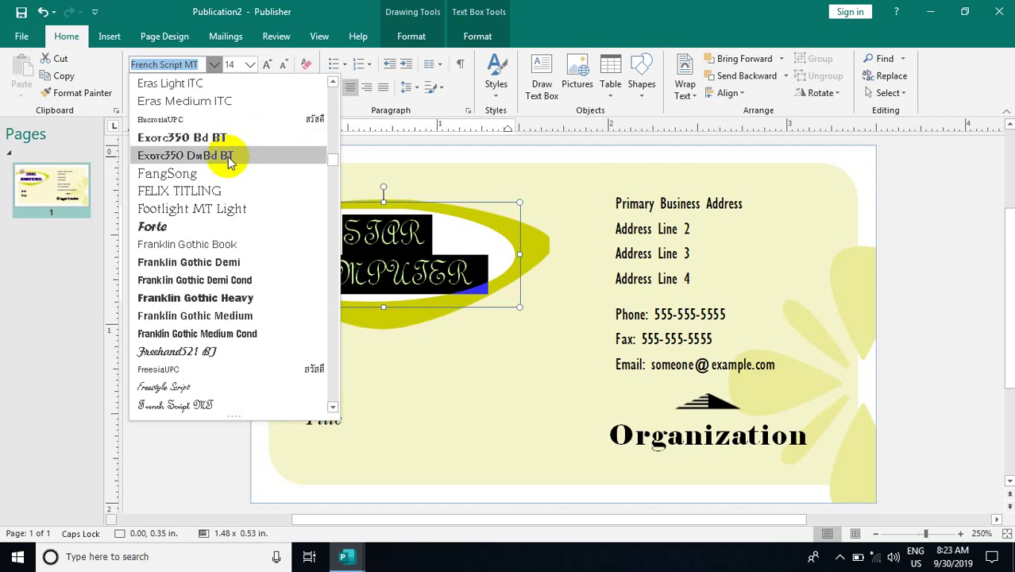
pyautogui.click(229, 158)
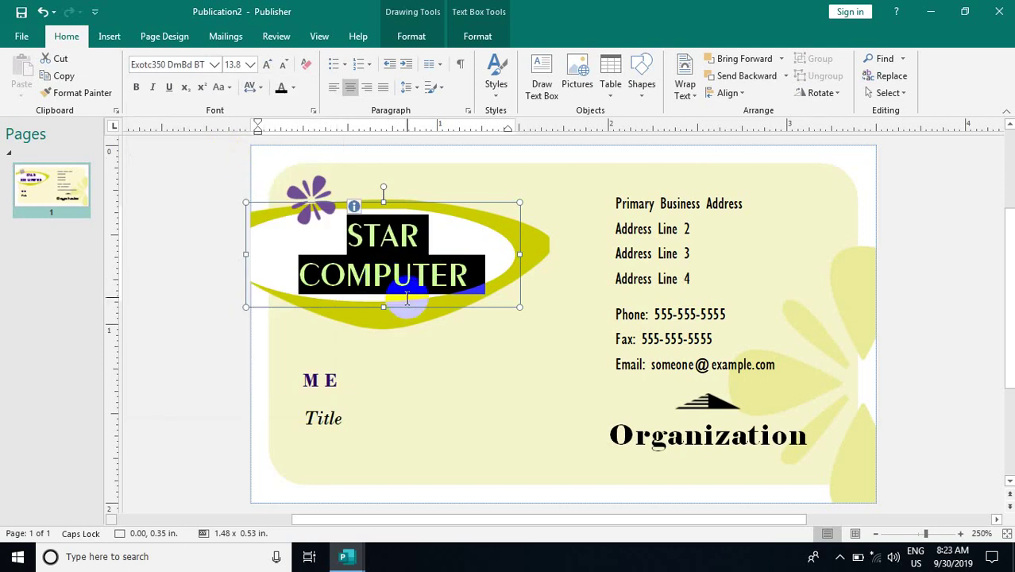
pyautogui.click(283, 68)
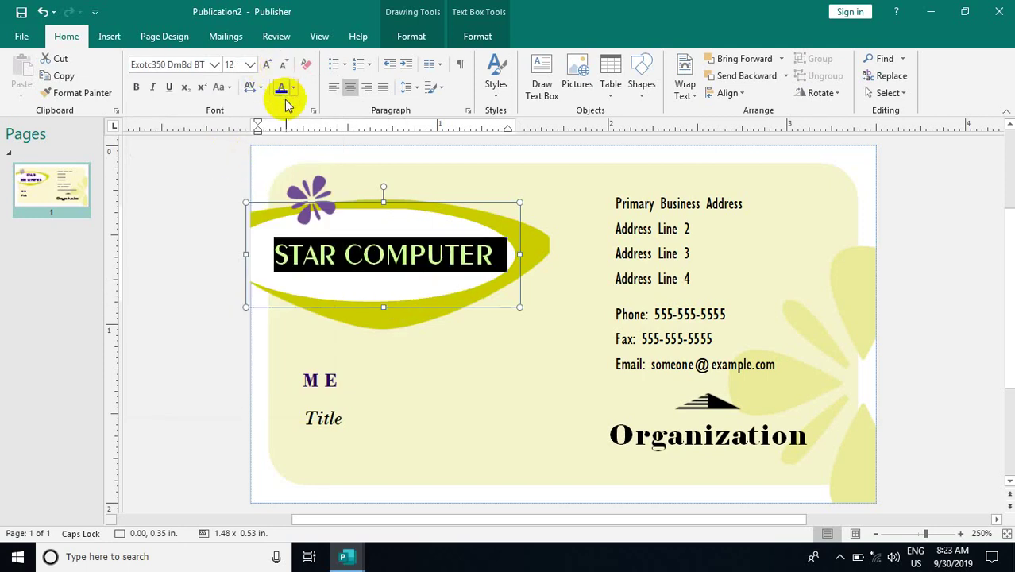
# Overwrite the four address lines with 'MANDALAY' followed by two more typed address lines
pyautogui.click(643, 203)
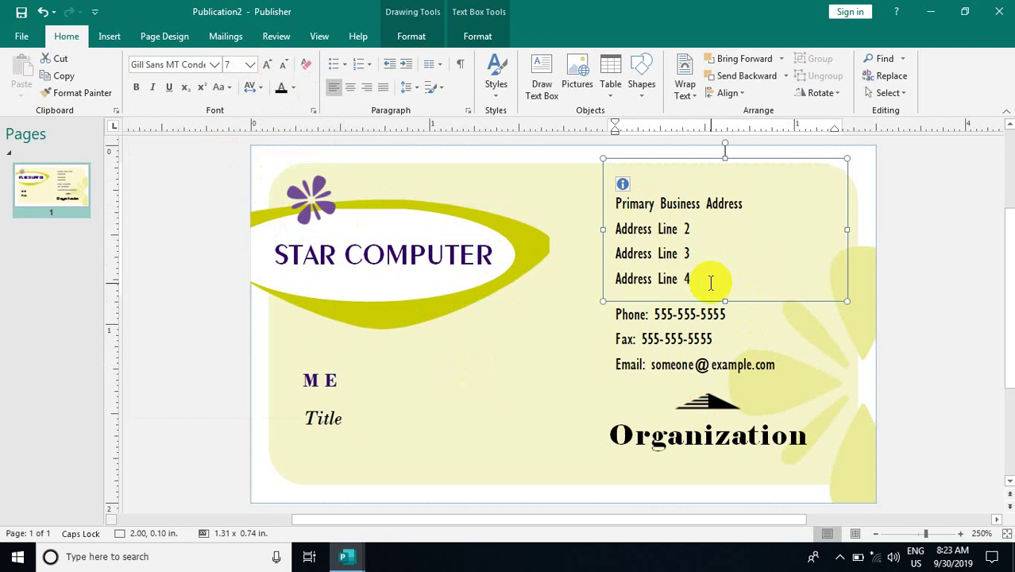
pyautogui.hotkey('ctrl', 'a')
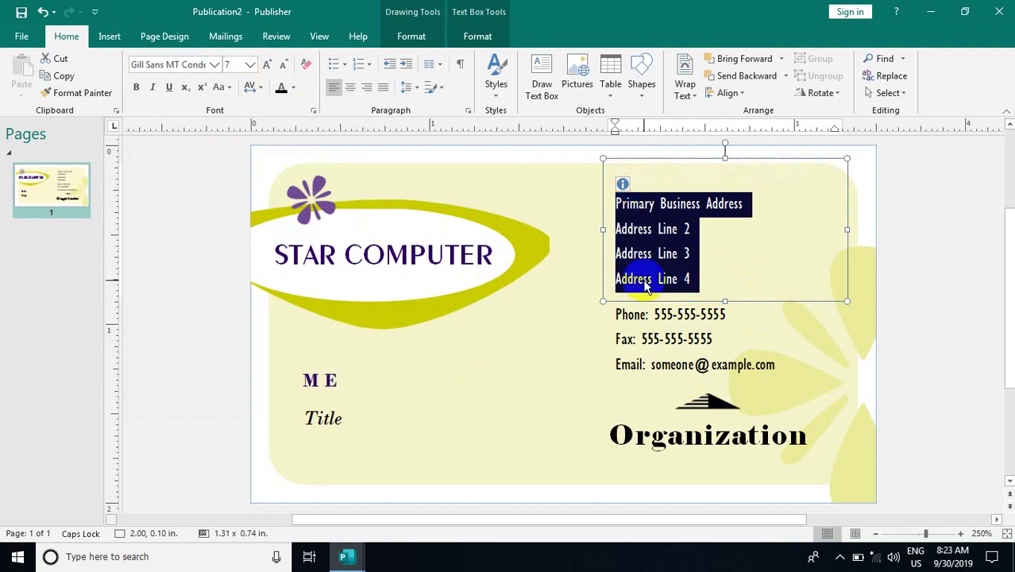
pyautogui.write('m')
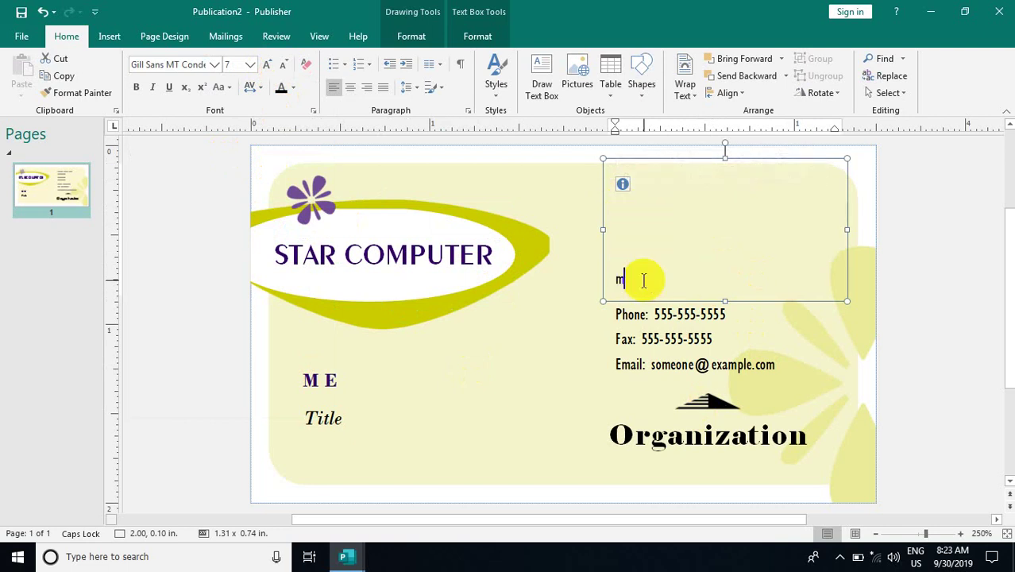
pyautogui.hotkey('shift', 'Left')
pyautogui.write('MANDS')
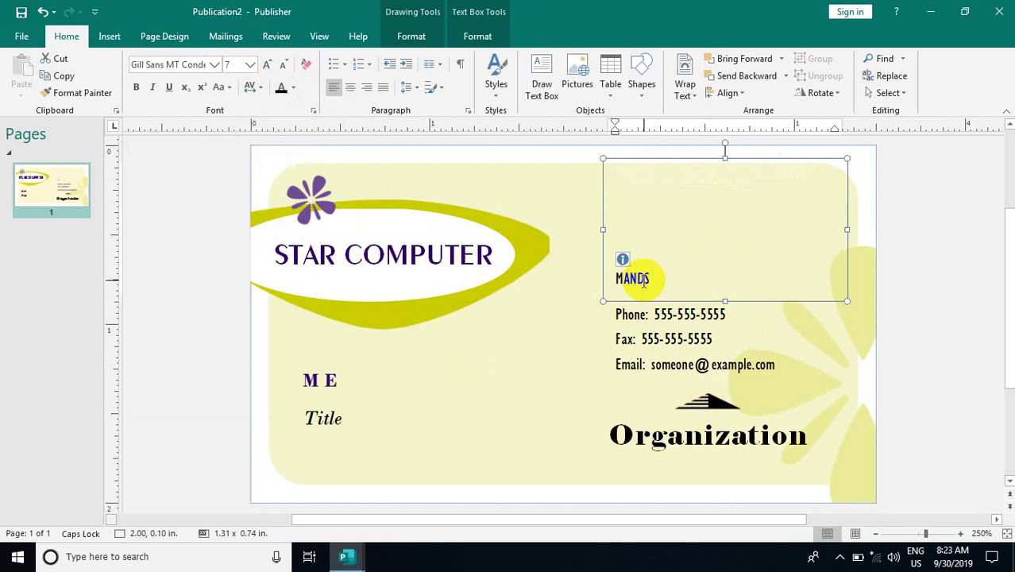
pyautogui.doubleClick(644, 283)
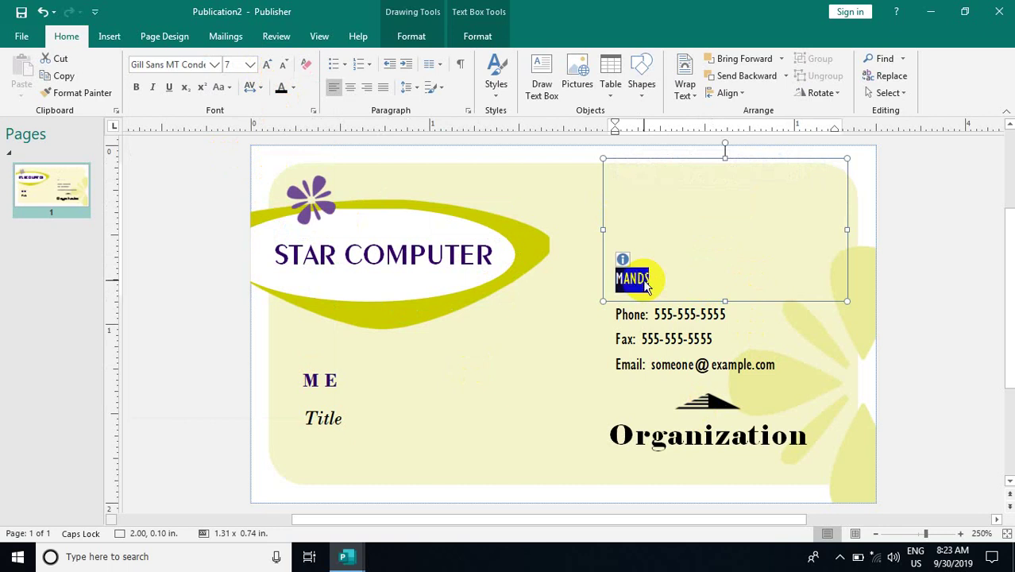
pyautogui.write('MANDALAY')
pyautogui.press('Return')
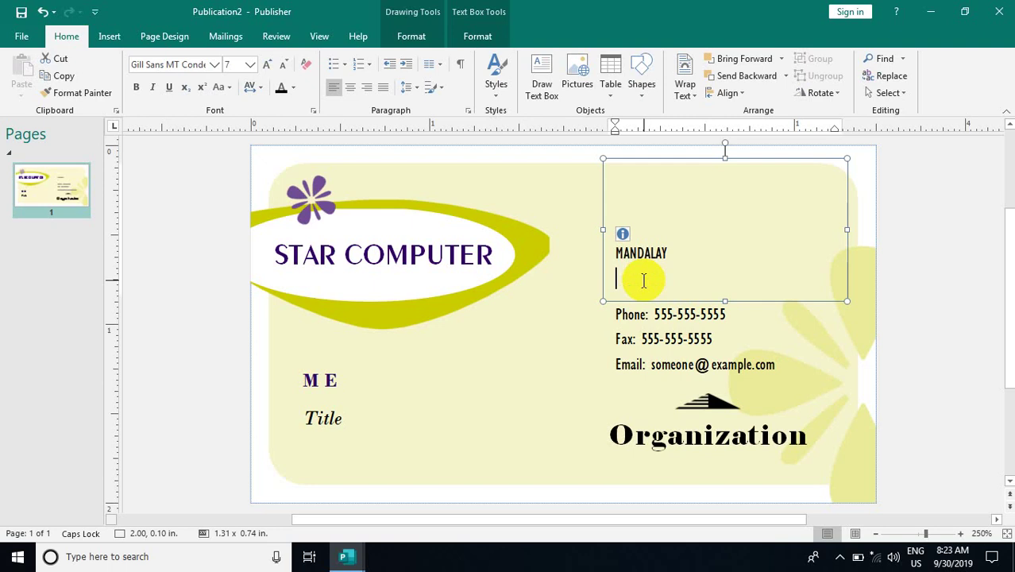
pyautogui.write('WEEWEFWEFWEF')
pyautogui.press('Return')
pyautogui.write('WEFWEFWEFWE')
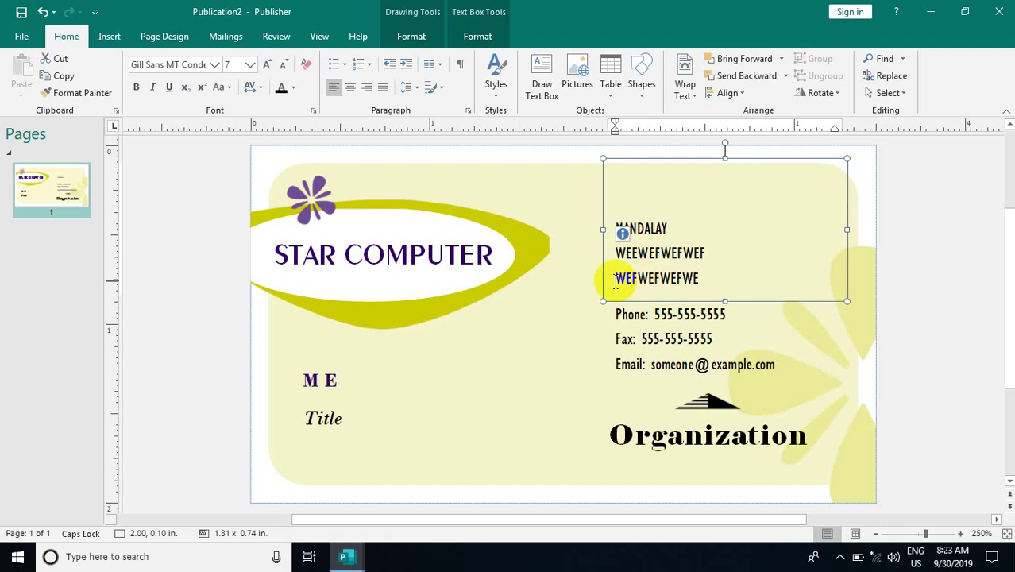
pyautogui.click(656, 314)
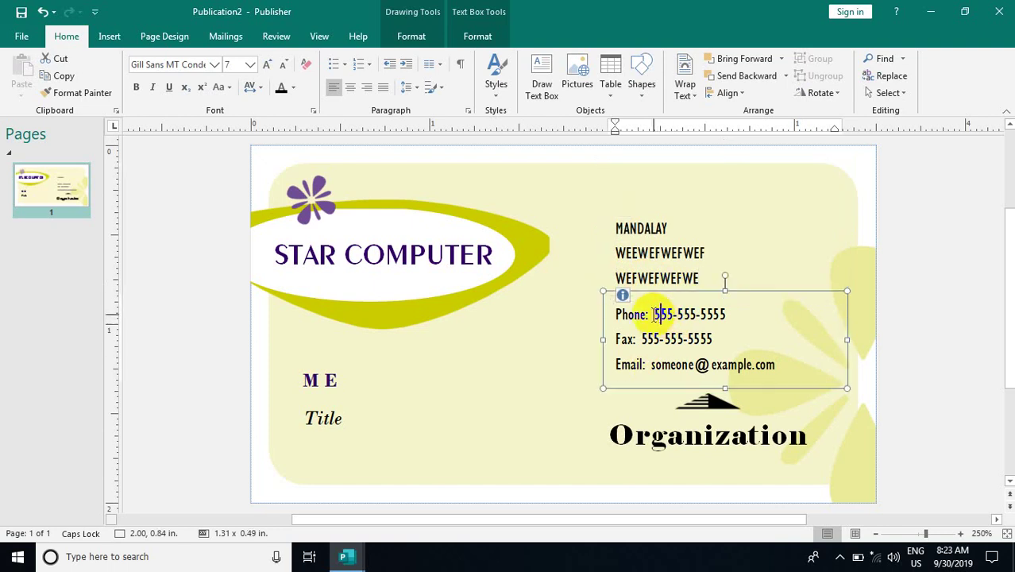
pyautogui.doubleClick(653, 315)
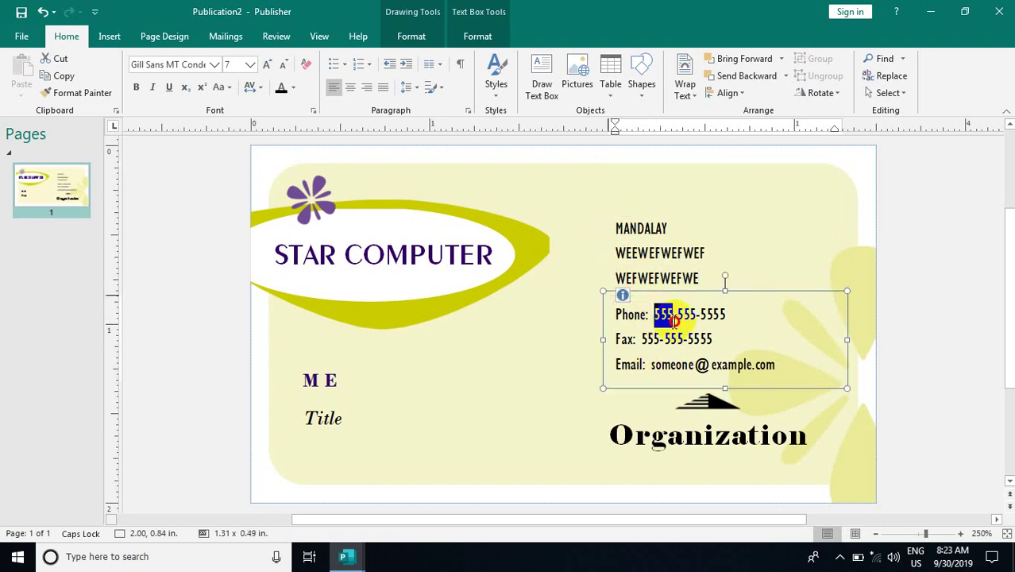
pyautogui.hotkey('ctrl', 'a')
pyautogui.moveTo(653, 315); pyautogui.dragTo(726, 311)
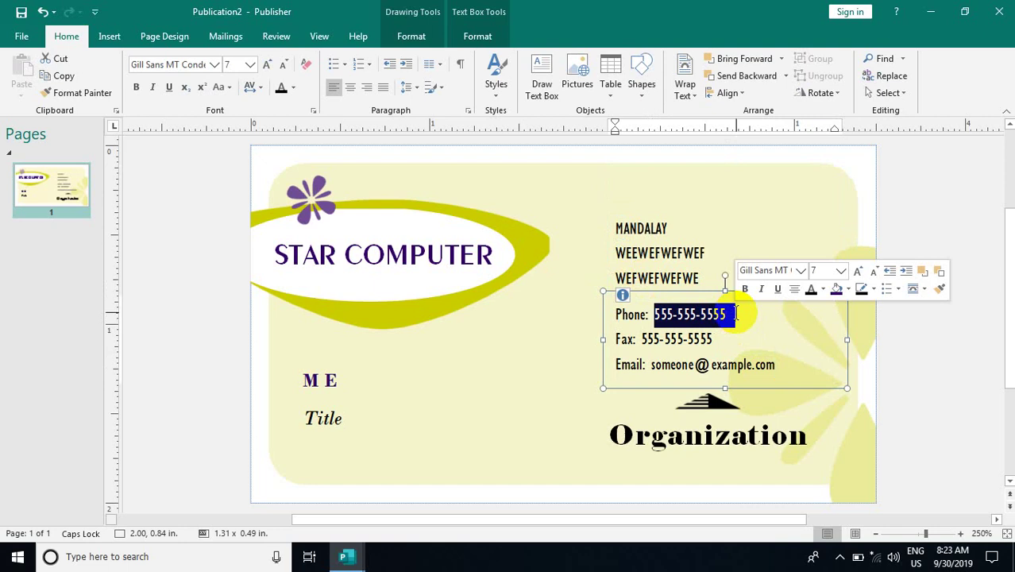
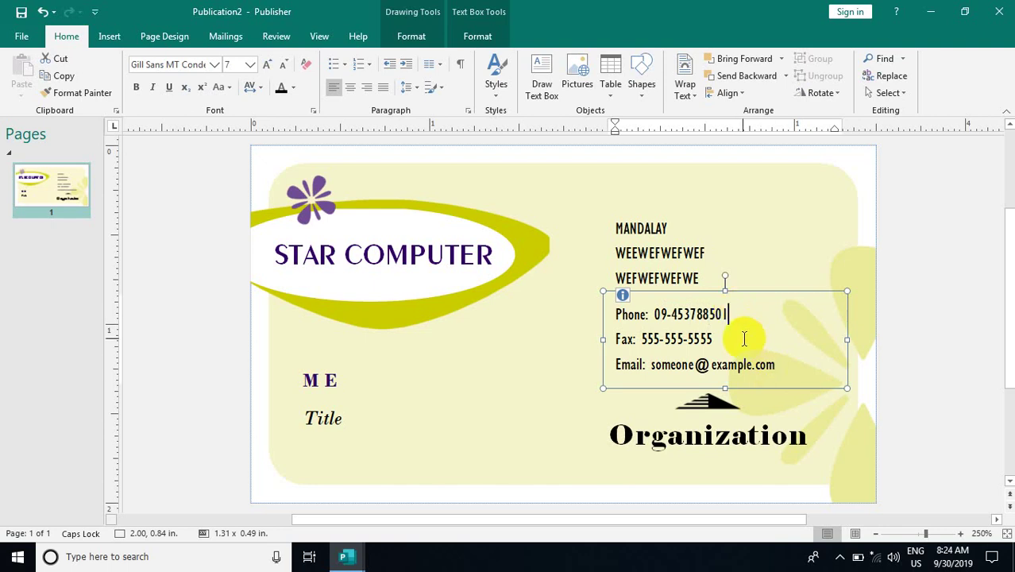
# Delete the Fax line from the contact block
pyautogui.hotkey('ctrl', 'a')
pyautogui.click(608, 337)
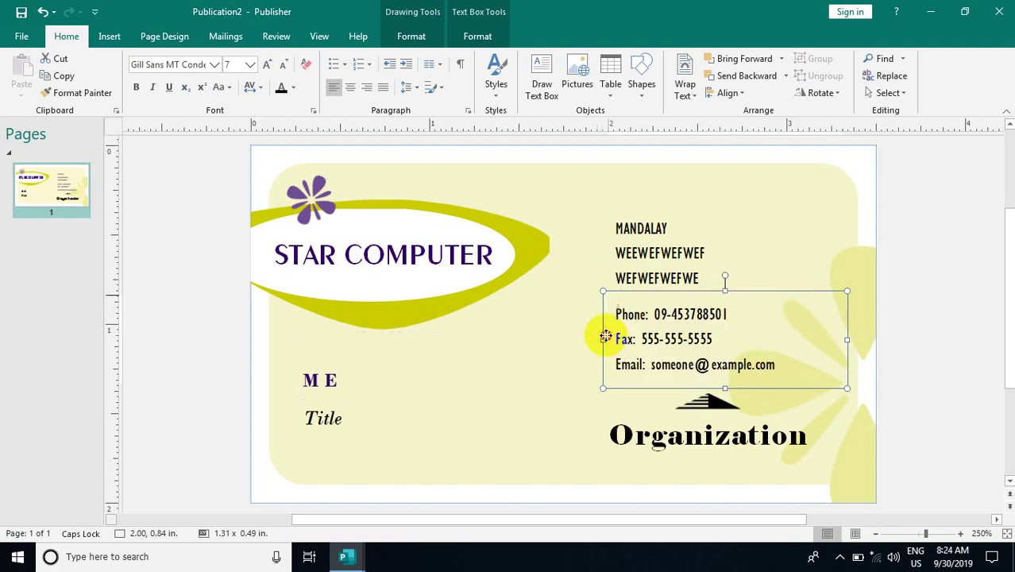
pyautogui.moveTo(617, 338); pyautogui.dragTo(712, 354)
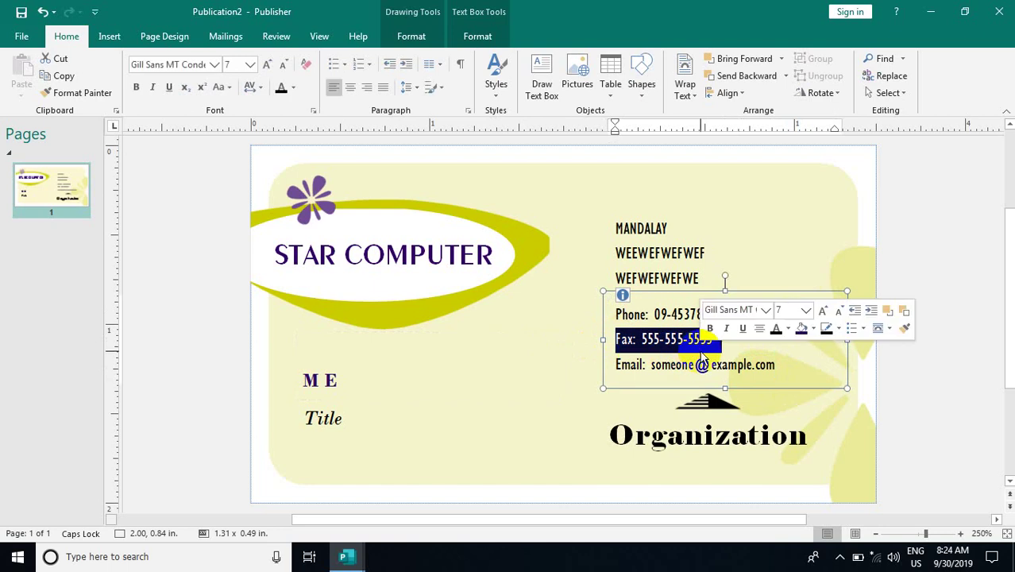
pyautogui.press('Delete')
# Start replacing the placeholder e-mail with 'WWW', undoing an accidental deletion of the contact text
pyautogui.moveTo(651, 340); pyautogui.dragTo(777, 359)
pyautogui.write('WWW')
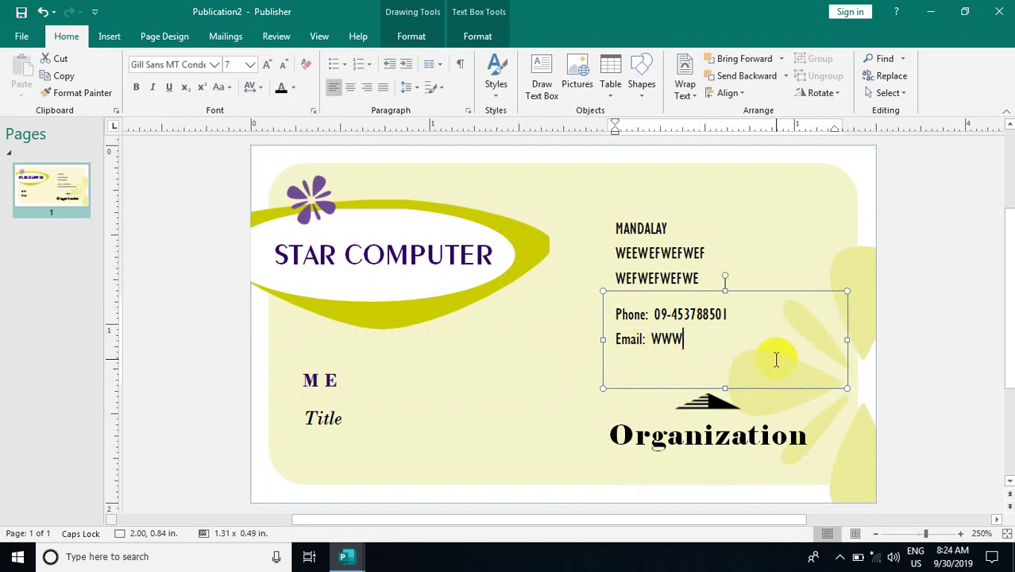
pyautogui.hotkey('ctrl', 'a')
pyautogui.press('Delete')
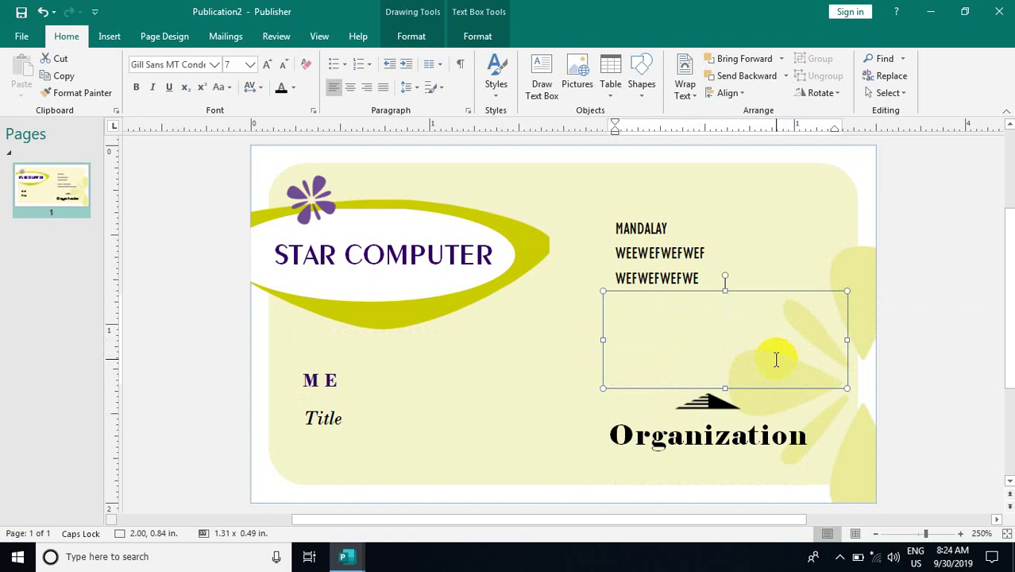
pyautogui.hotkey('ctrl', 'z')
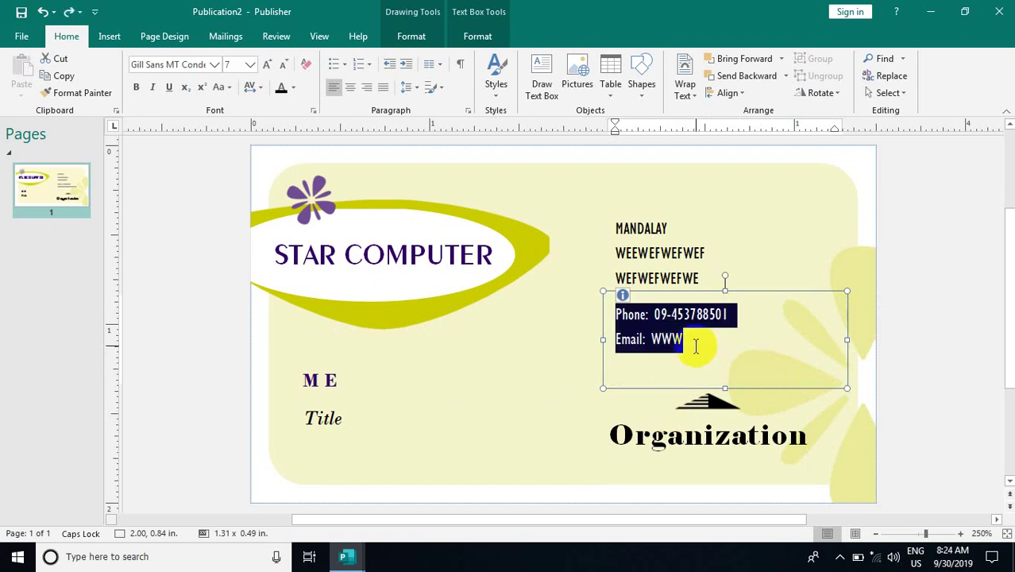
# Retype the Email line in lowercase as the company's complete e-mail address
pyautogui.click(652, 341)
pyautogui.tripleClick(654, 341)
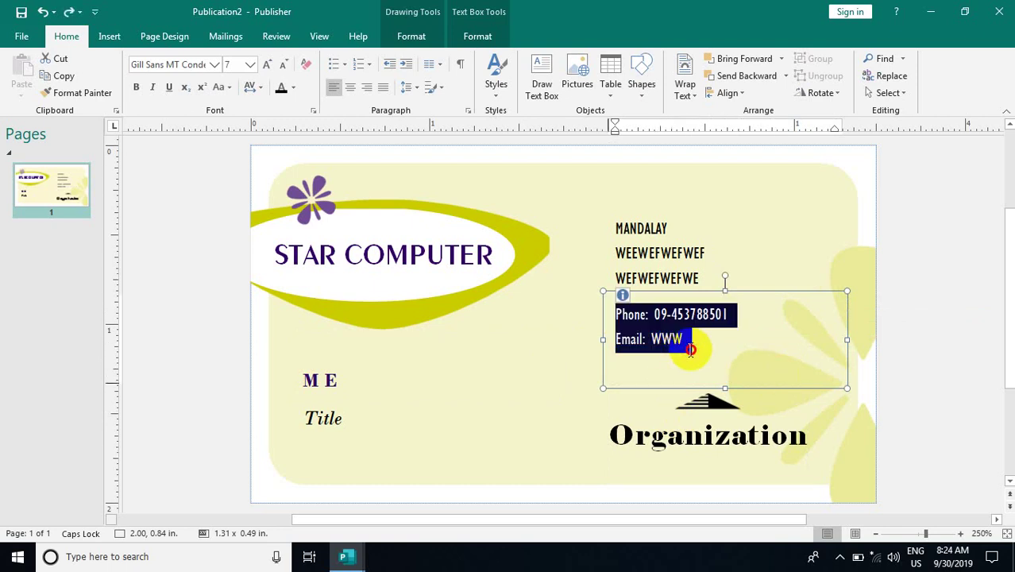
pyautogui.click(690, 345)
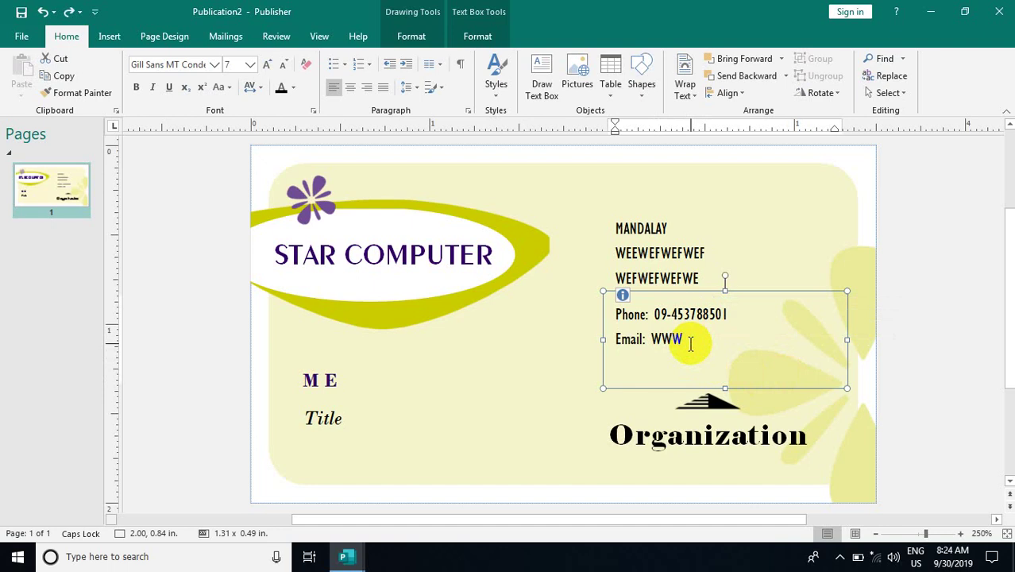
pyautogui.hotkey('ctrl', 'a')
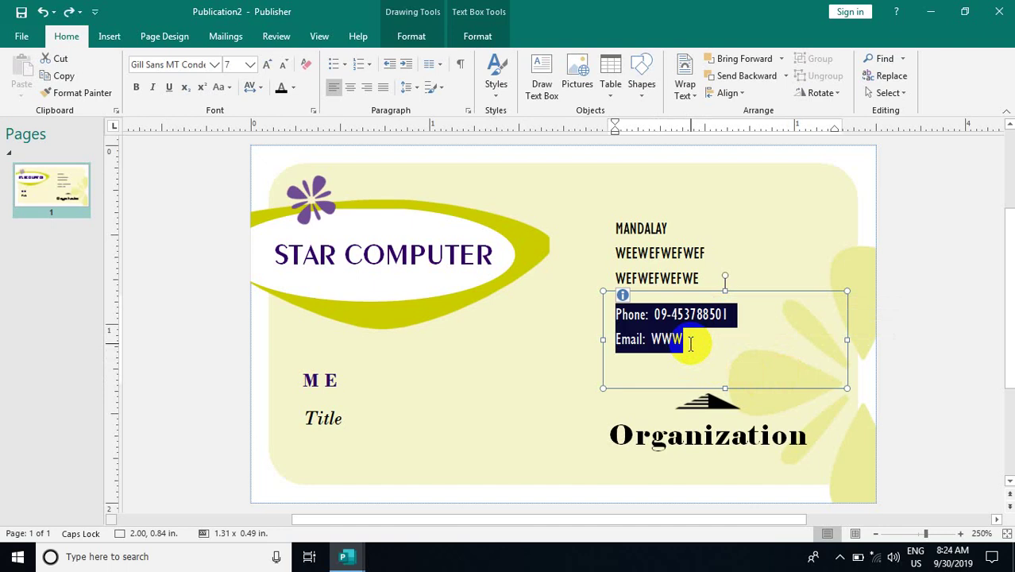
pyautogui.click(695, 345)
pyautogui.doubleClick(682, 338)
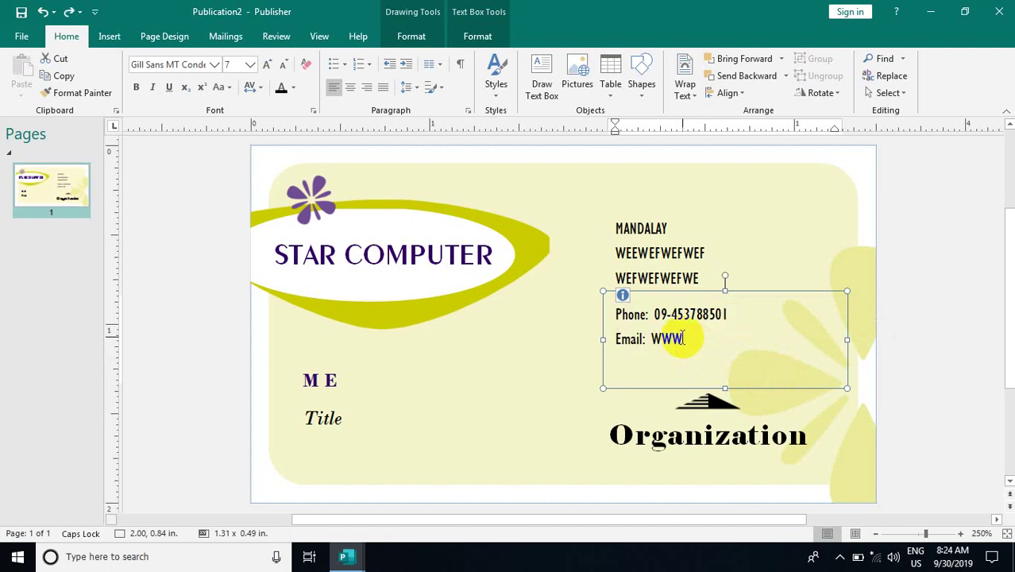
pyautogui.moveTo(682, 338); pyautogui.dragTo(641, 338)
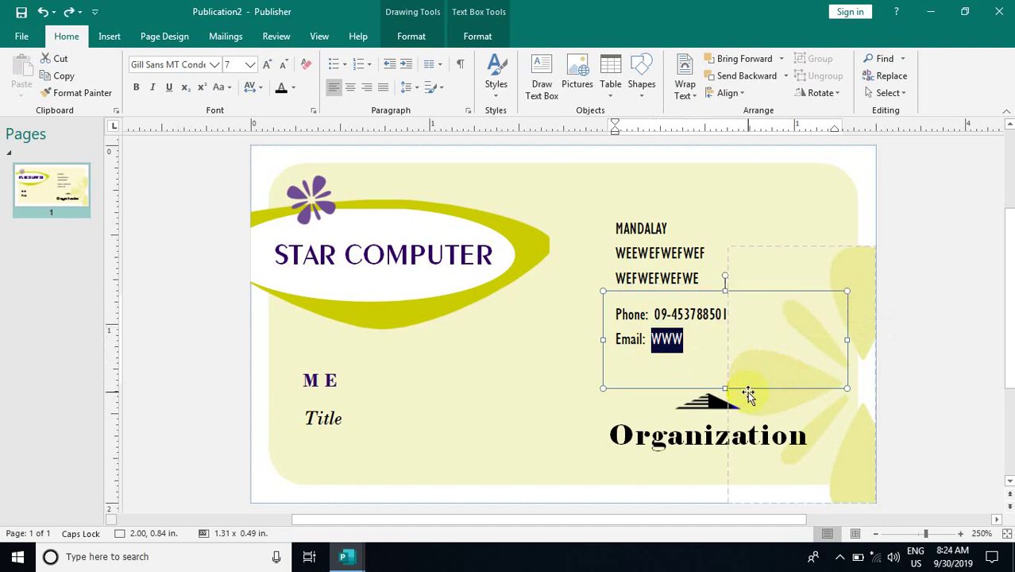
pyautogui.press('capslock')
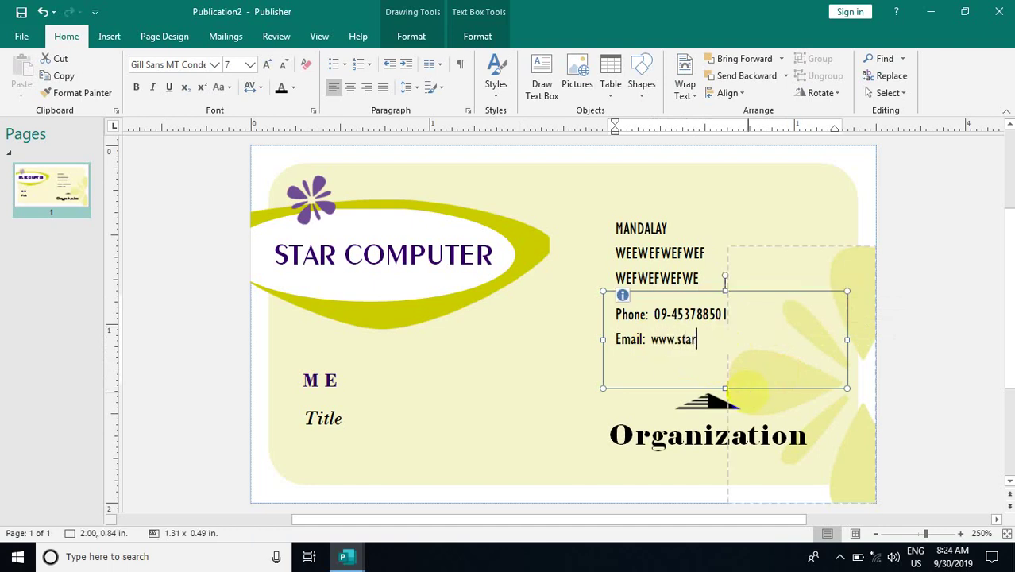
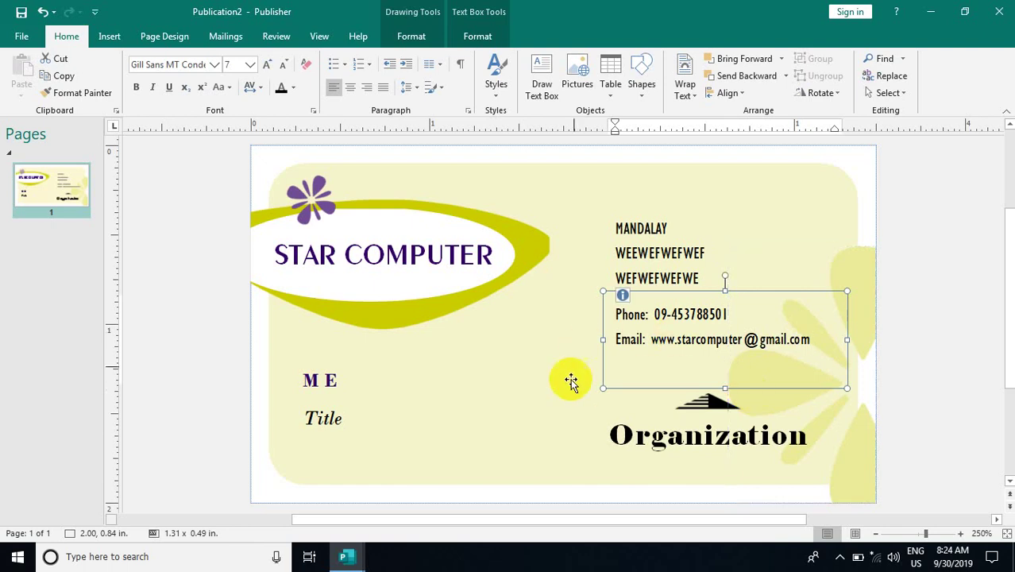
# Delete the Title text box from the card
pyautogui.click(371, 428)
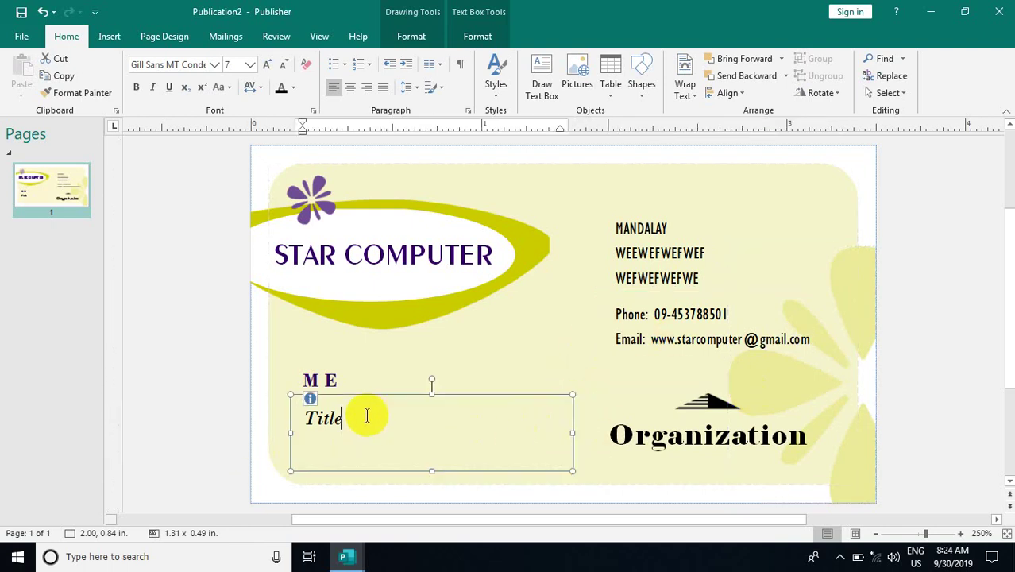
pyautogui.click(358, 398)
pyautogui.press('Delete')
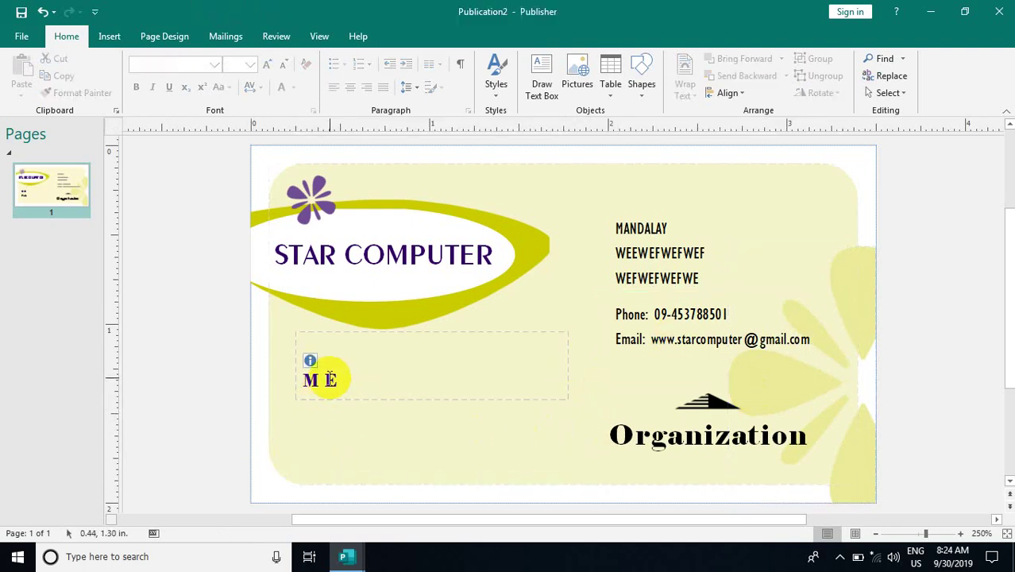
# Delete the green swoosh shape from the card
pyautogui.click(361, 340)
pyautogui.click(358, 324)
pyautogui.press('Delete')
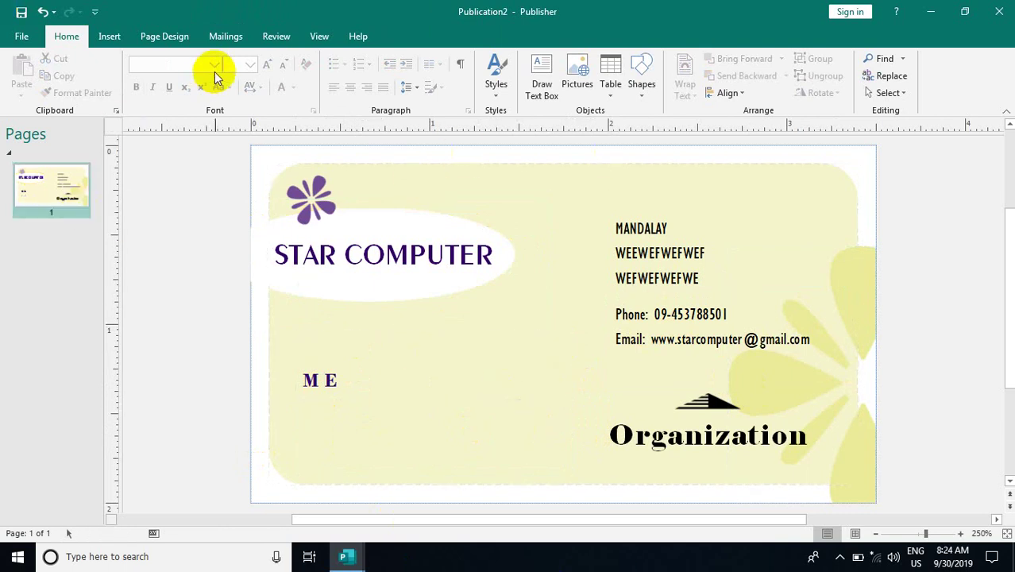
pyautogui.click(164, 36)
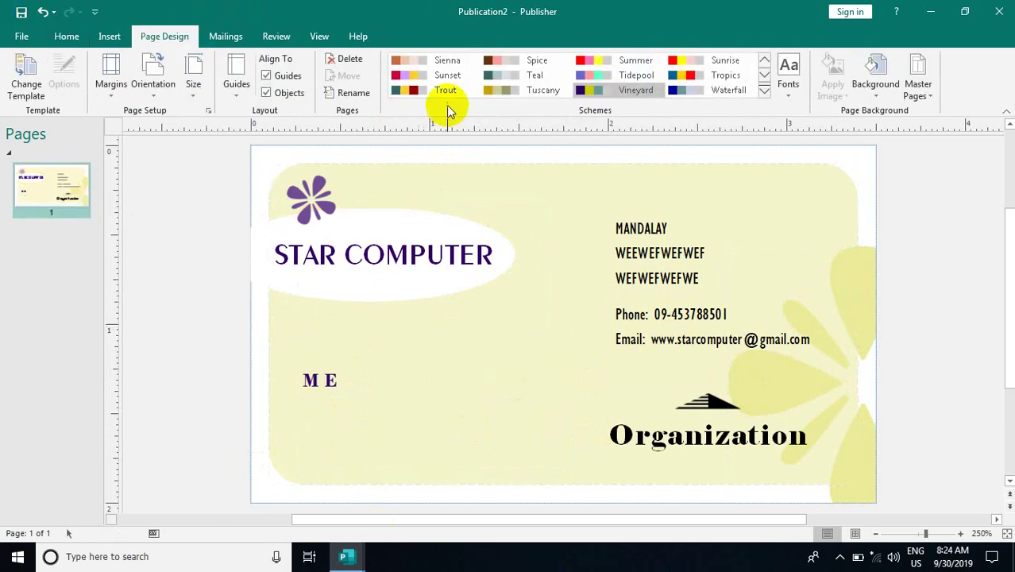
# Recolour the card navy on pale blue-grey with the Waterfall scheme, then go to File
pyautogui.click(677, 92)
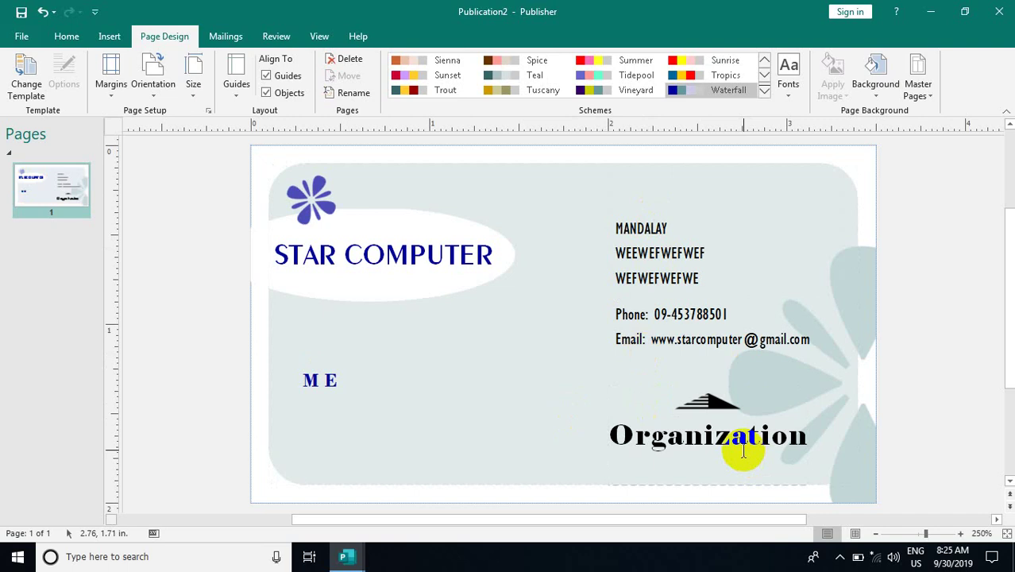
pyautogui.click(22, 37)
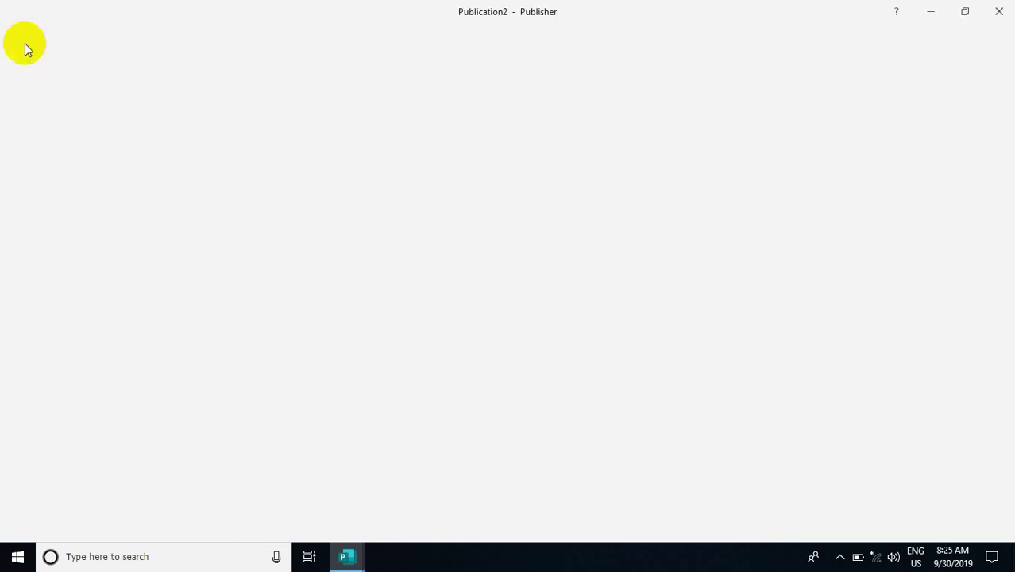
# Show the print preview with ten business cards laid out on a single Letter sheet
pyautogui.click(30, 99)
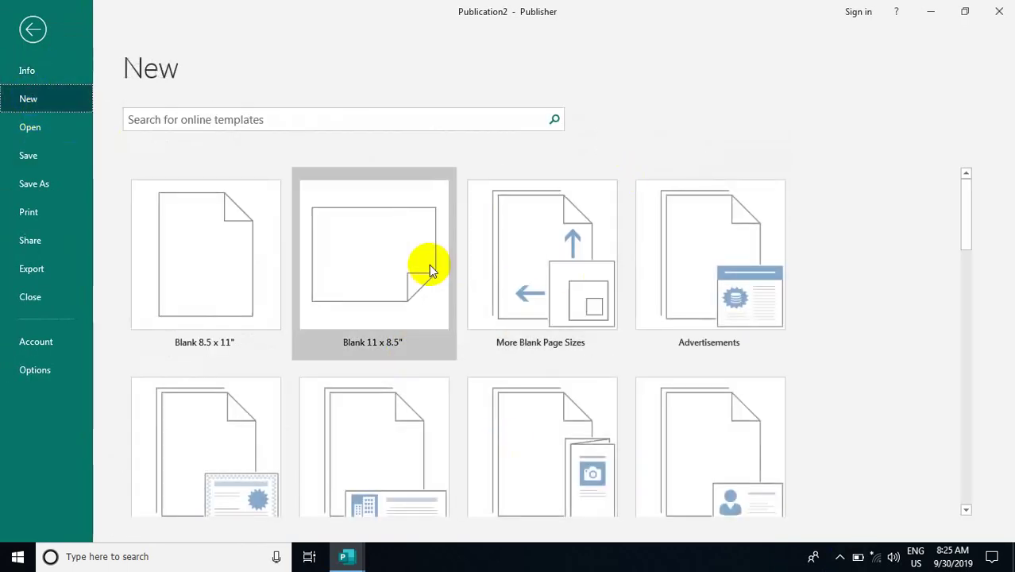
pyautogui.click(29, 212)
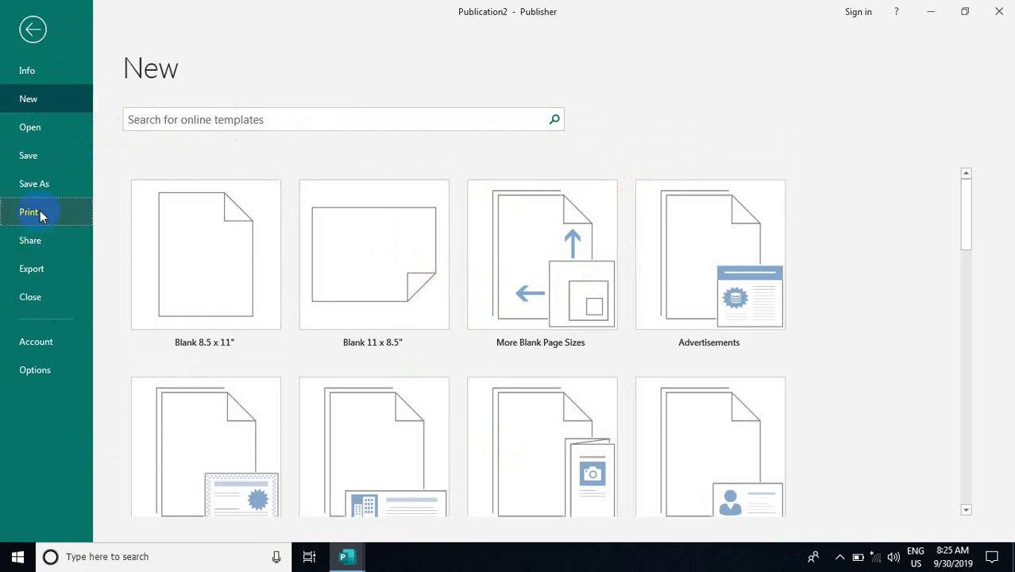